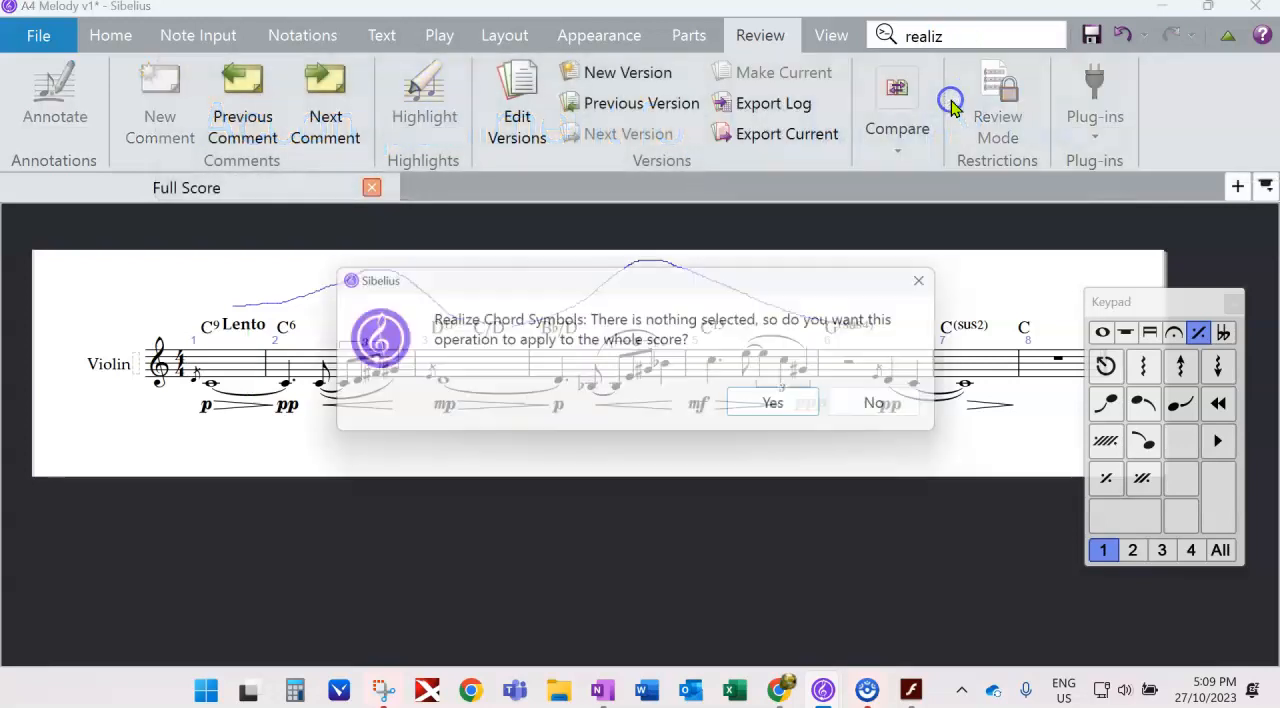
- Realize the whole score's chord symbols as an arpeggiated accompaniment on a new Guitar (notation) staff
click(765, 408)
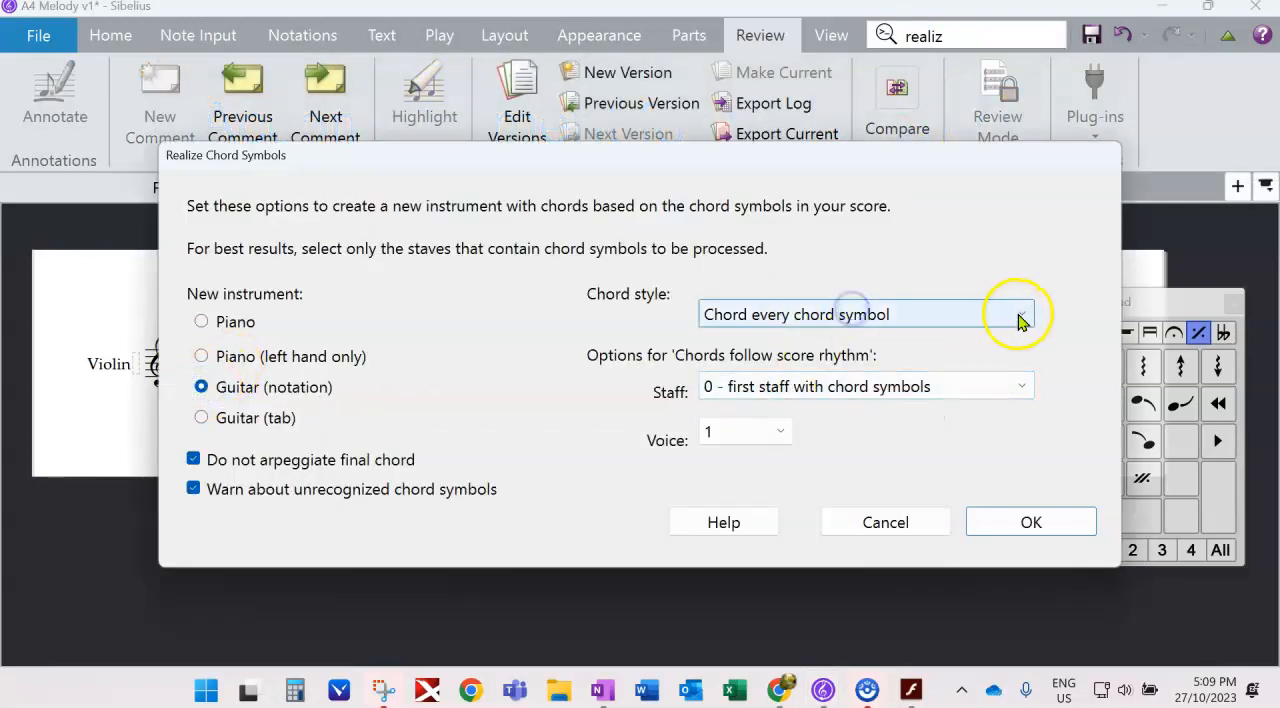
click(1020, 316)
click(868, 447)
click(1021, 527)
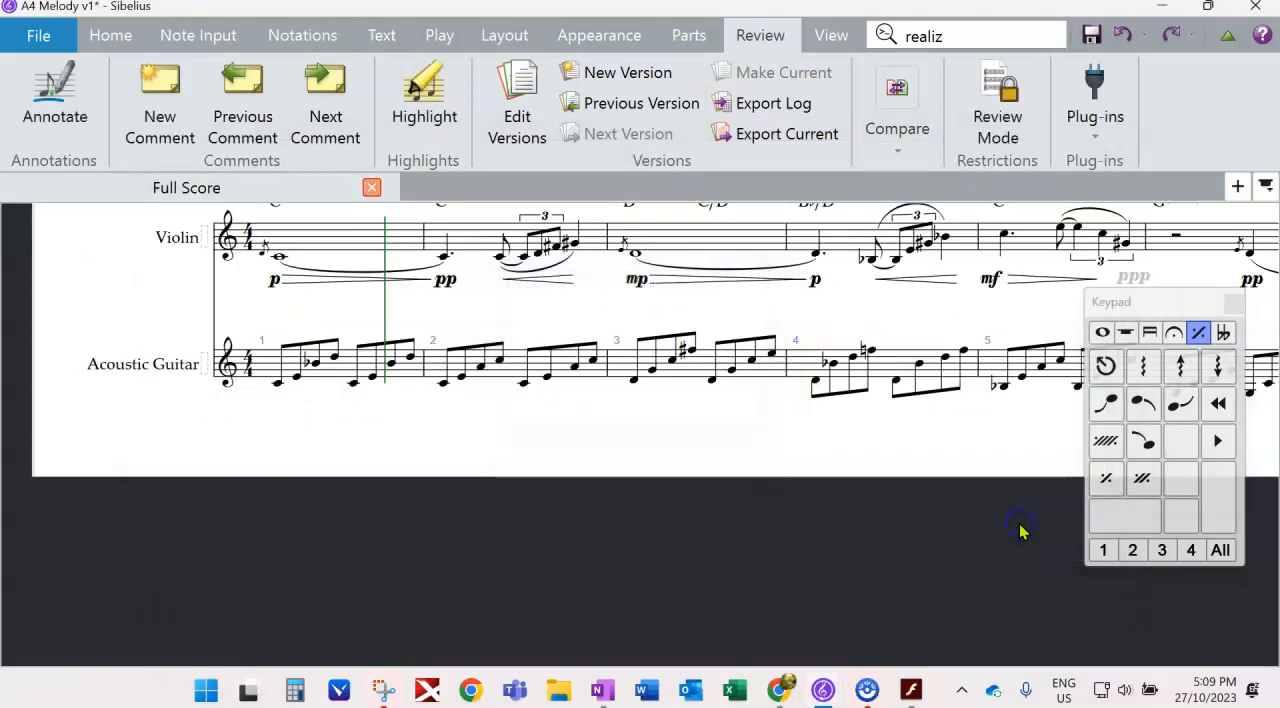
- Raise all the notes of the generated accompaniment staff by an octave
drag(509, 563, 340, 547)
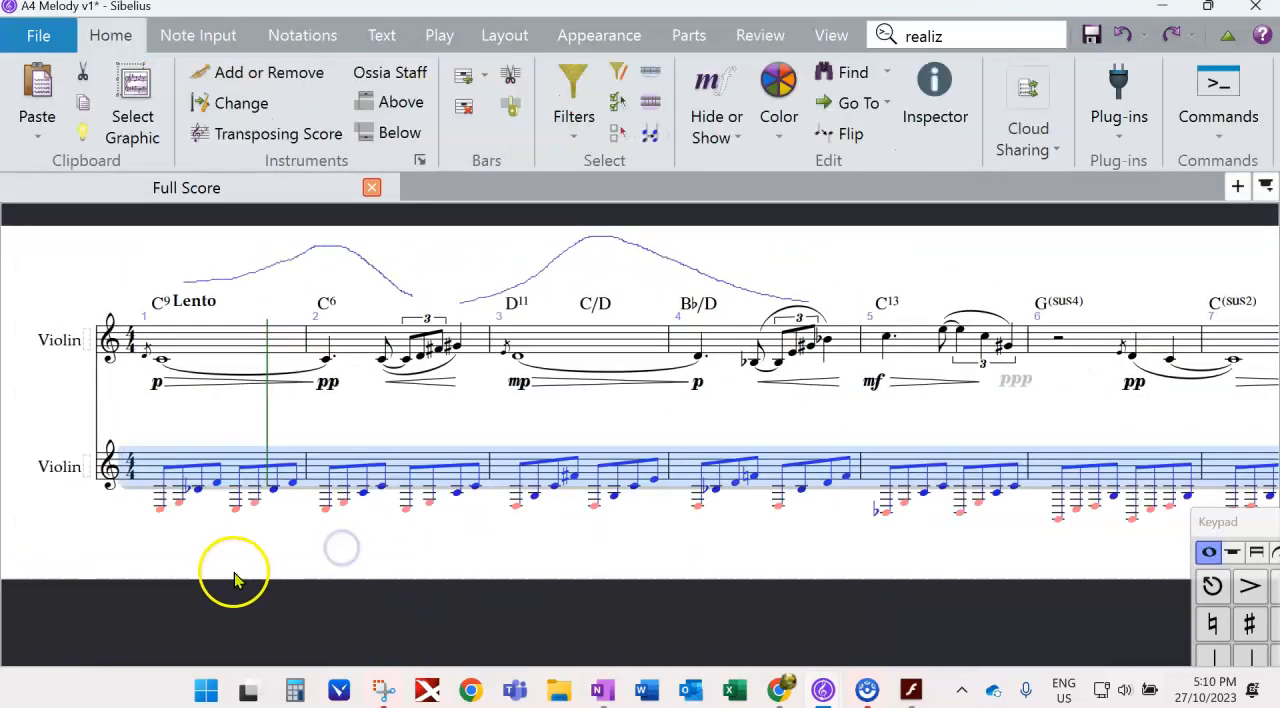
key(ctrl+Up)
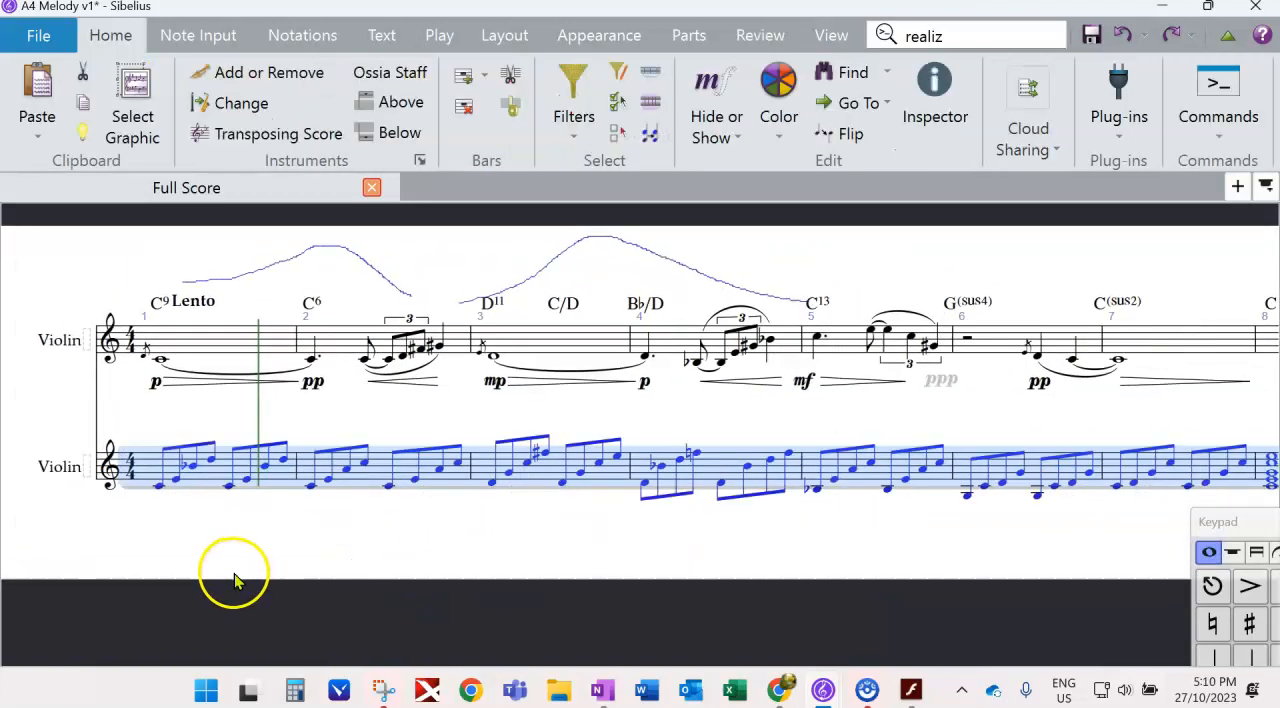
drag(452, 544, 209, 485)
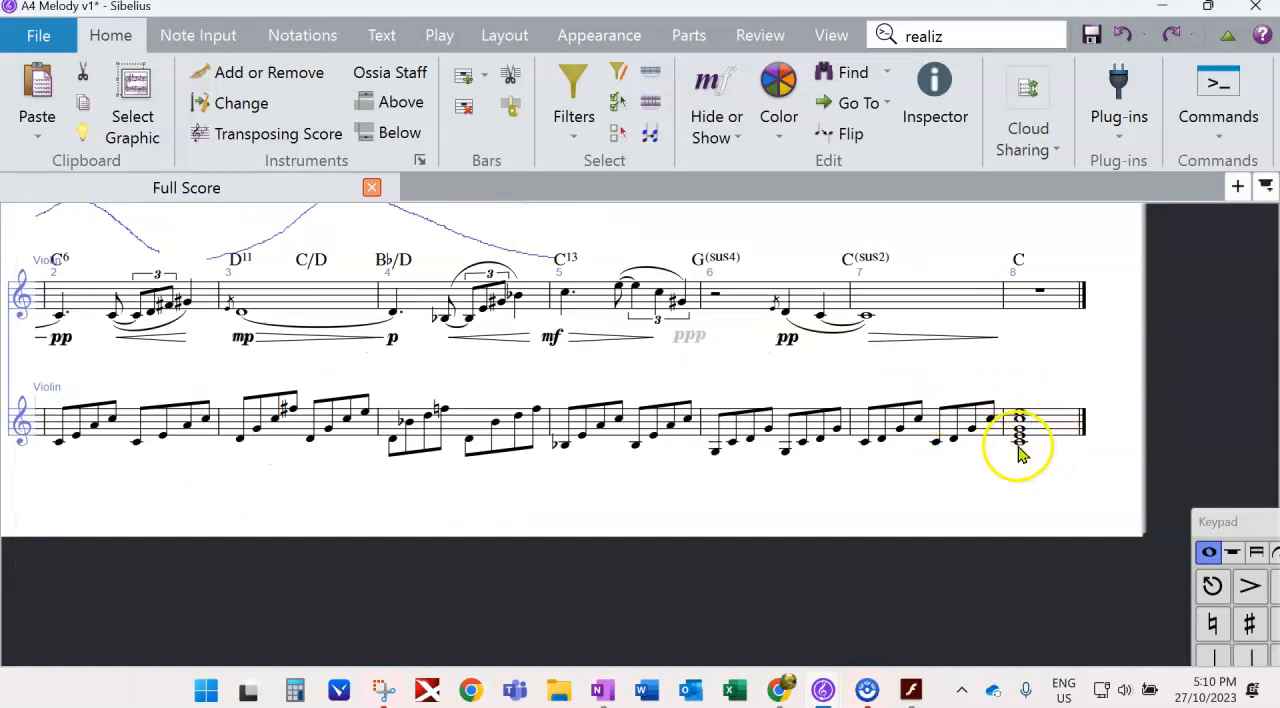
- Save the current state of the score as a new version
click(756, 33)
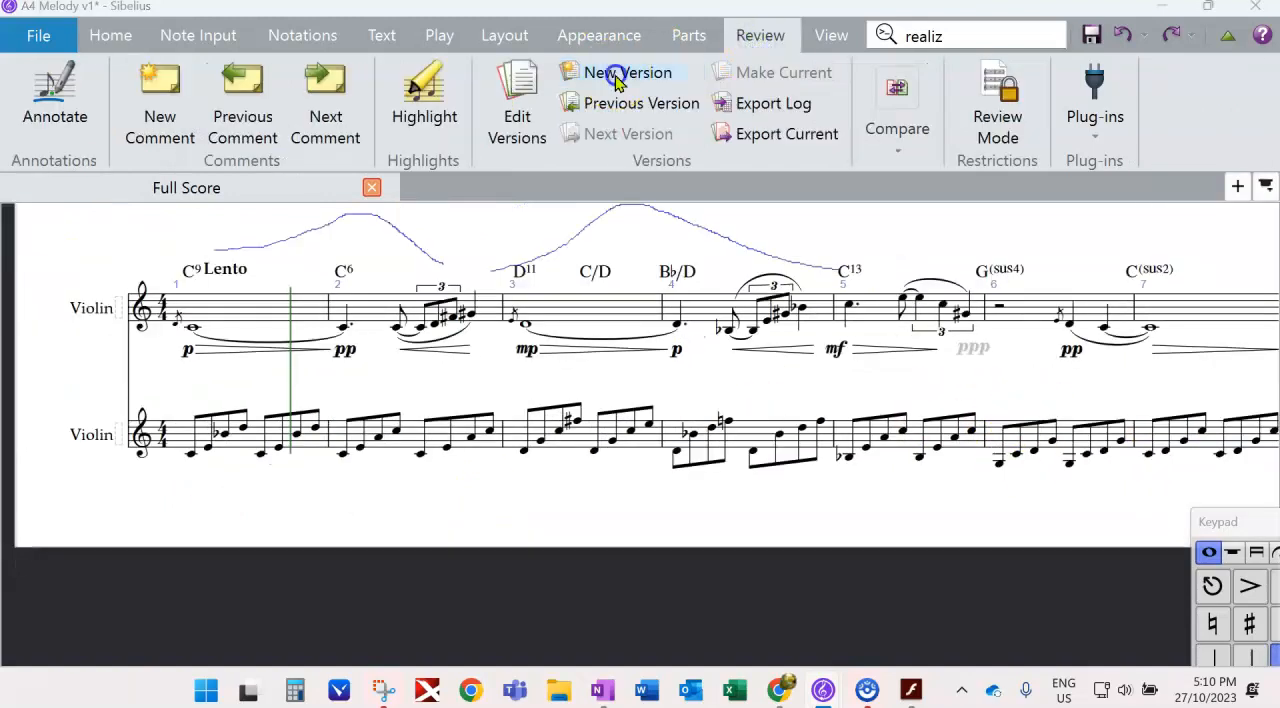
click(620, 73)
click(831, 481)
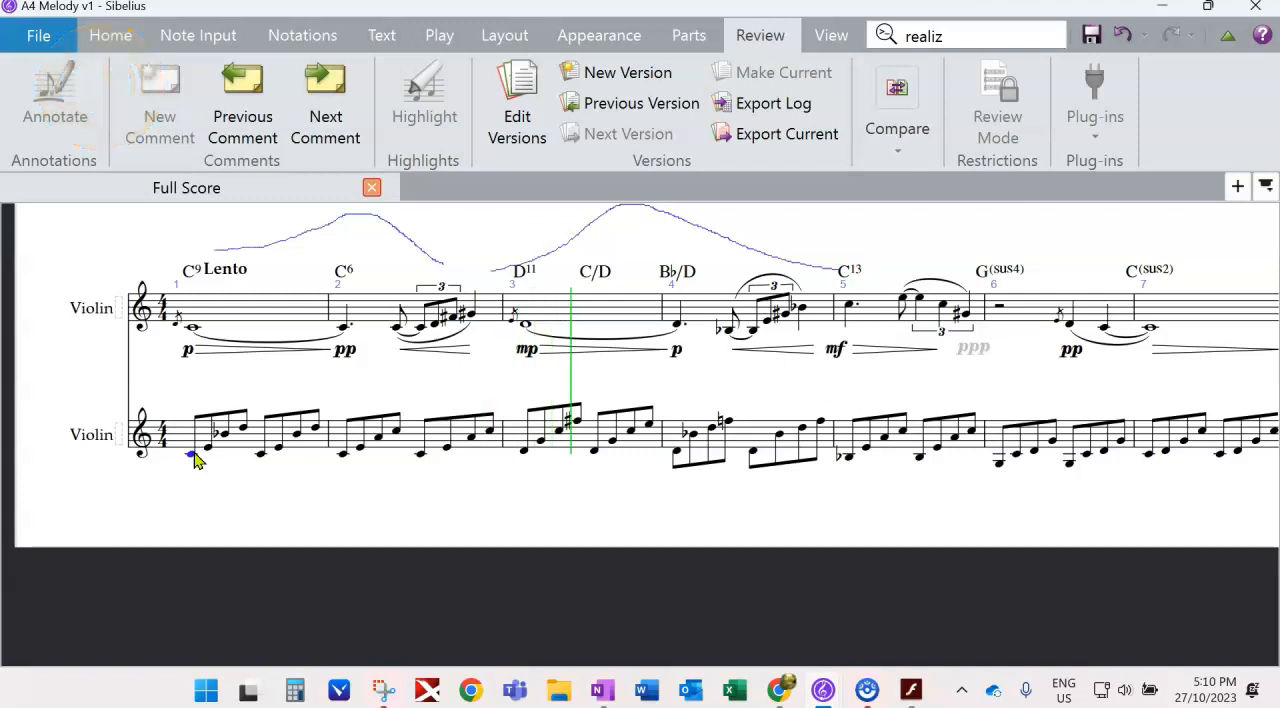
- Stop the playback and compare the violin melody with the accompaniment notes in bar 2
key(space)
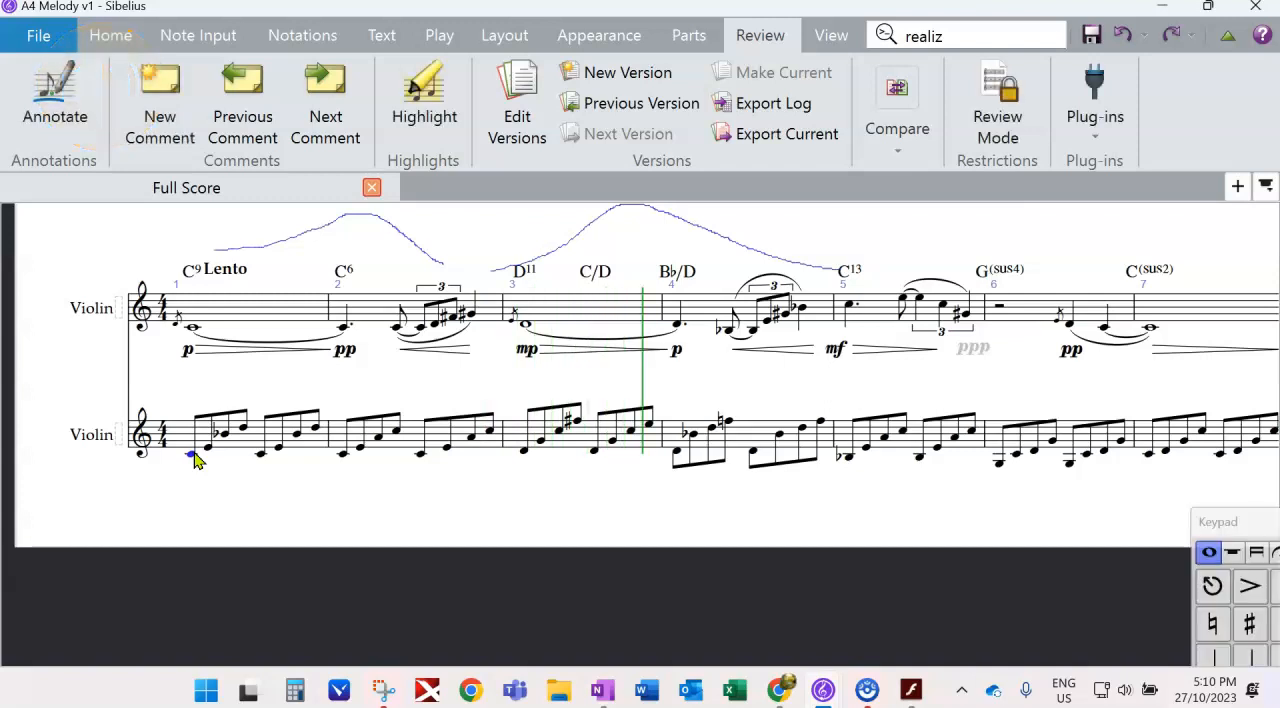
drag(589, 509, 574, 517)
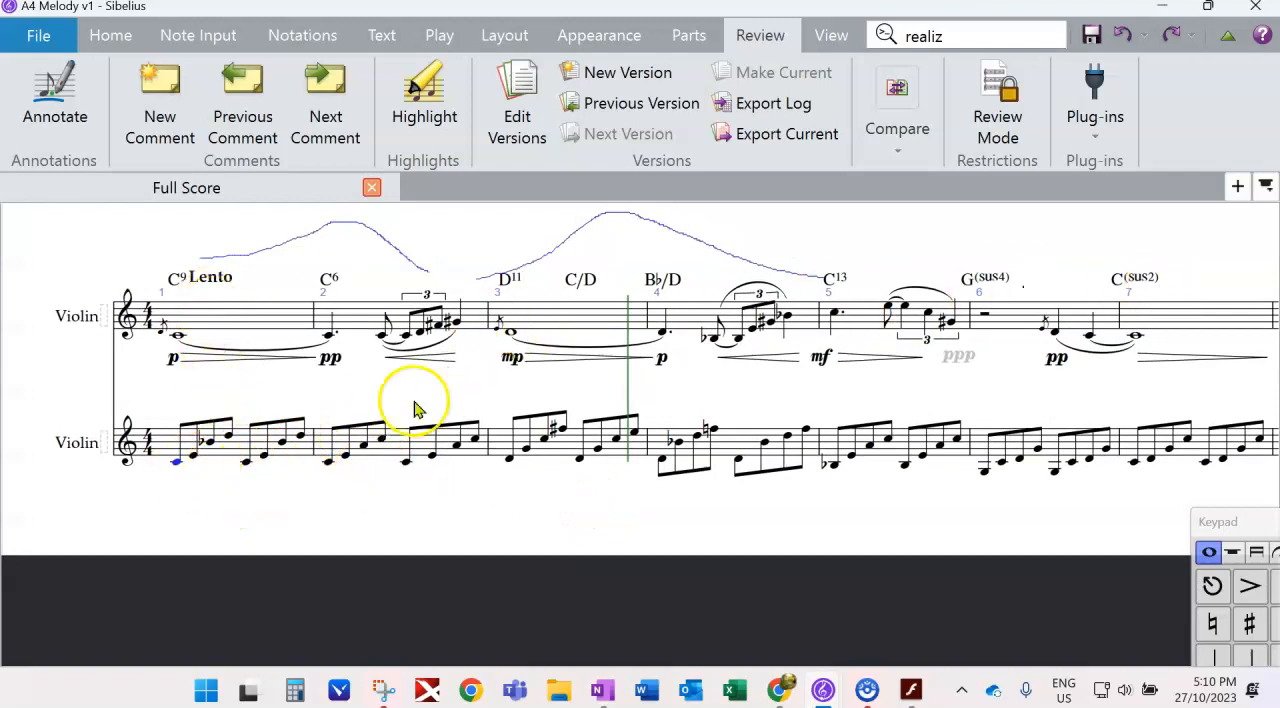
click(328, 334)
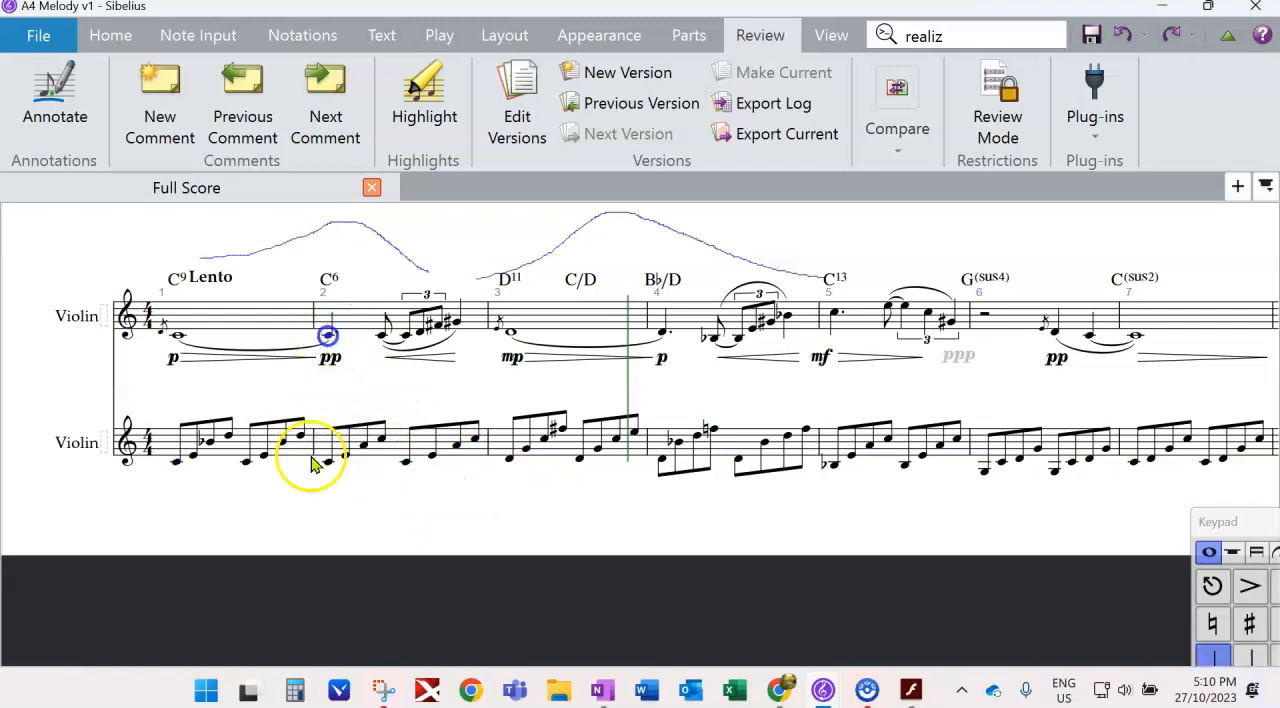
click(343, 457)
- Change the instrument of the whole accompaniment staff to Viola (solo)
click(306, 451)
double_click(306, 451)
click(110, 35)
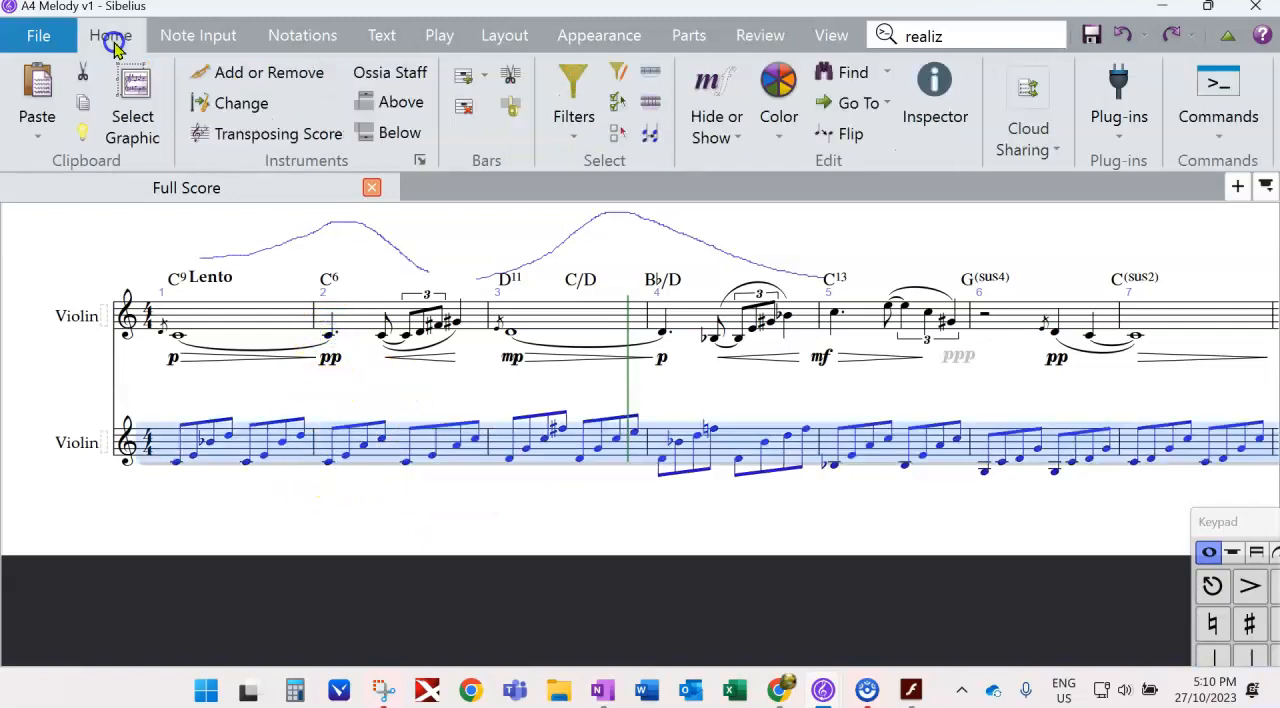
click(232, 117)
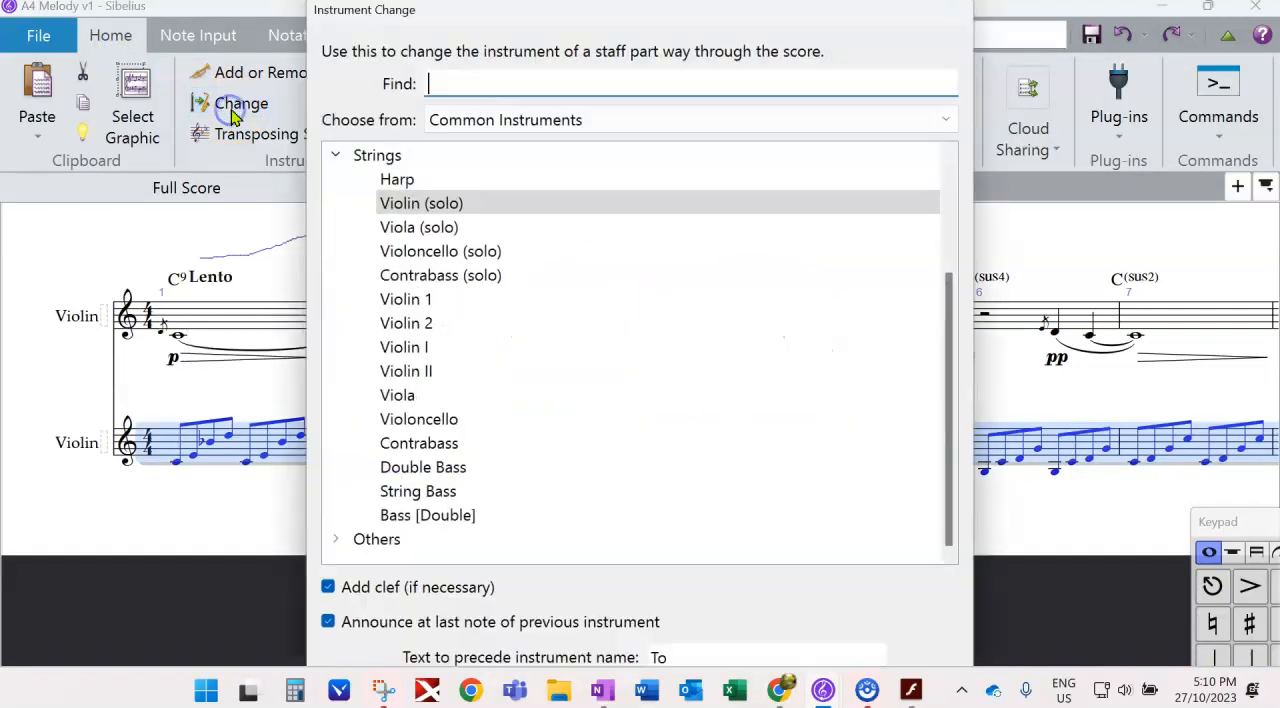
double_click(412, 228)
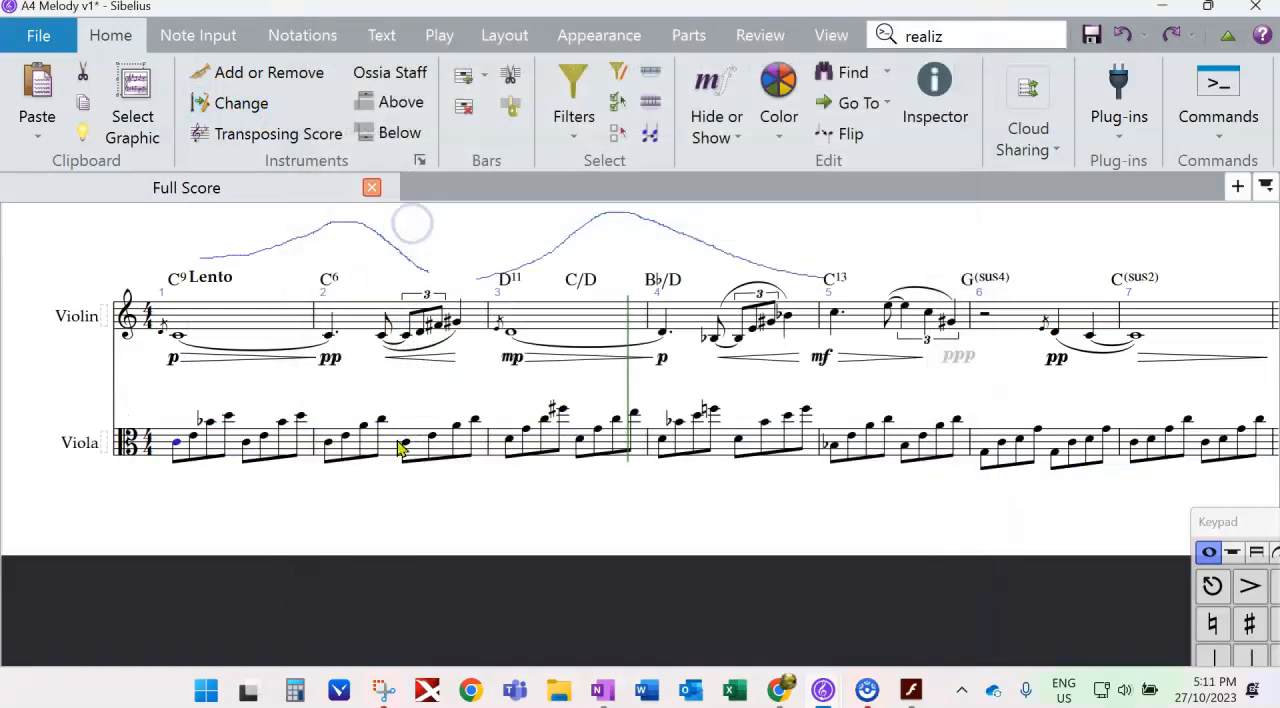
- Lower the viola arpeggios by an octave, keeping bars 5 and 6 at their original pitch
click(737, 523)
drag(737, 523, 872, 512)
click(505, 452)
shift+click(775, 452)
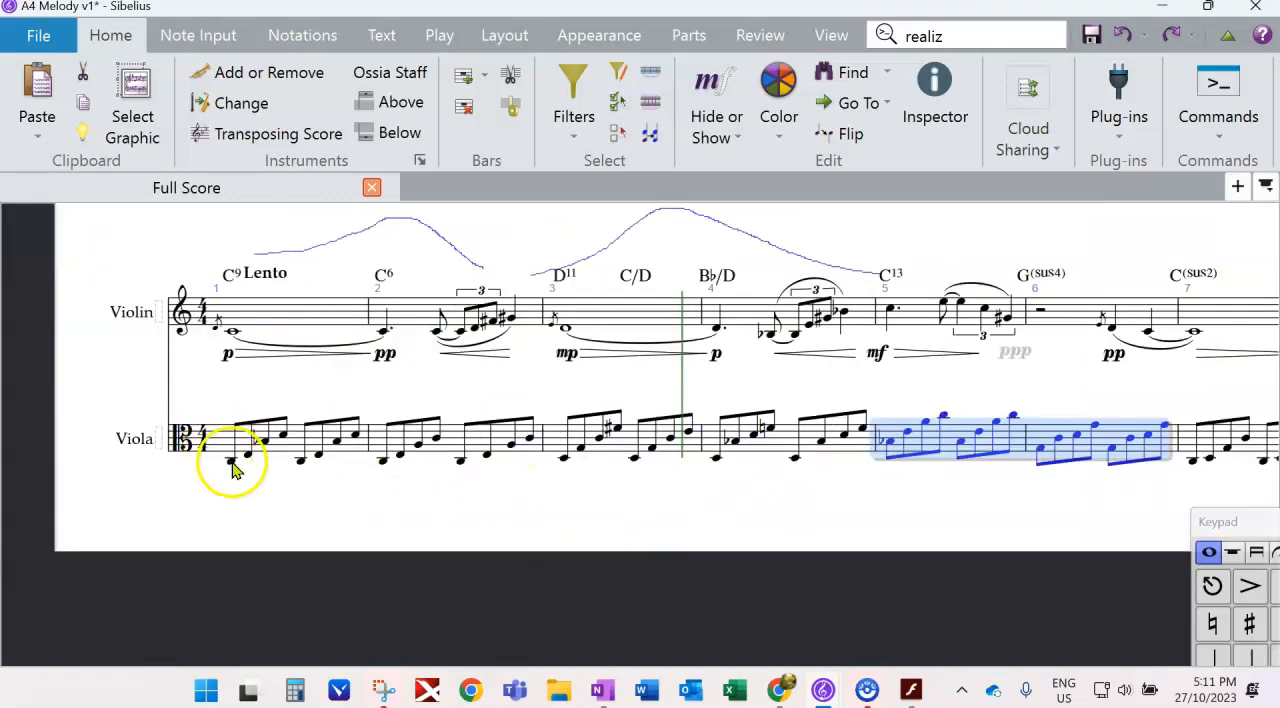
- Add a pp dynamic under the first viola note and play back the score
click(231, 461)
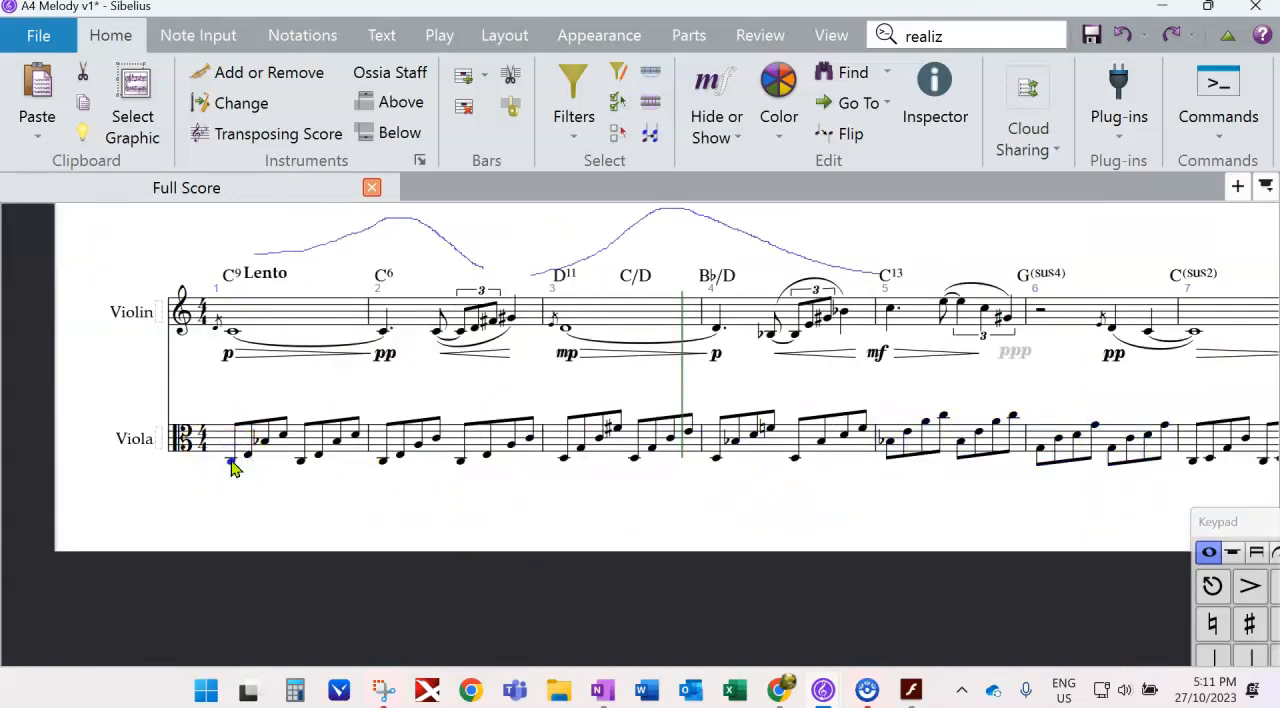
click(314, 499)
click(232, 462)
key(p)
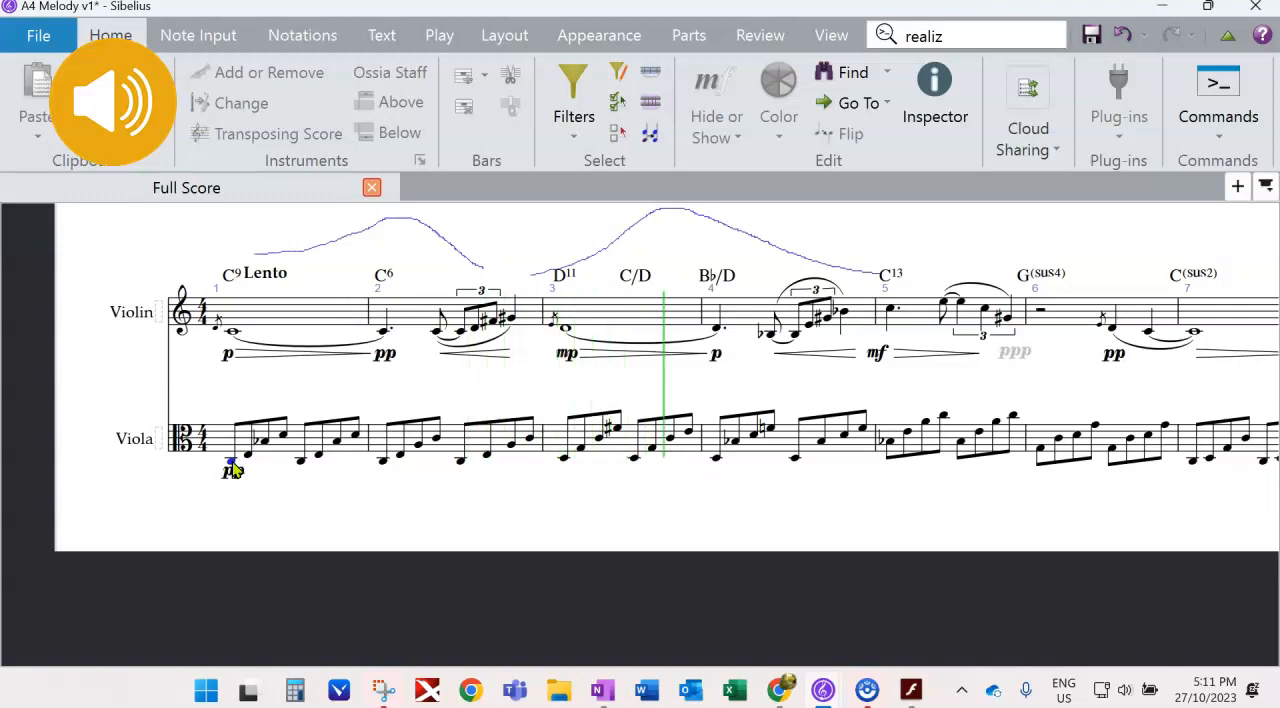
key(space)
drag(414, 526, 334, 494)
- Lower the last note of each four-note viola group by an octave in bars 1 and 2
click(204, 411)
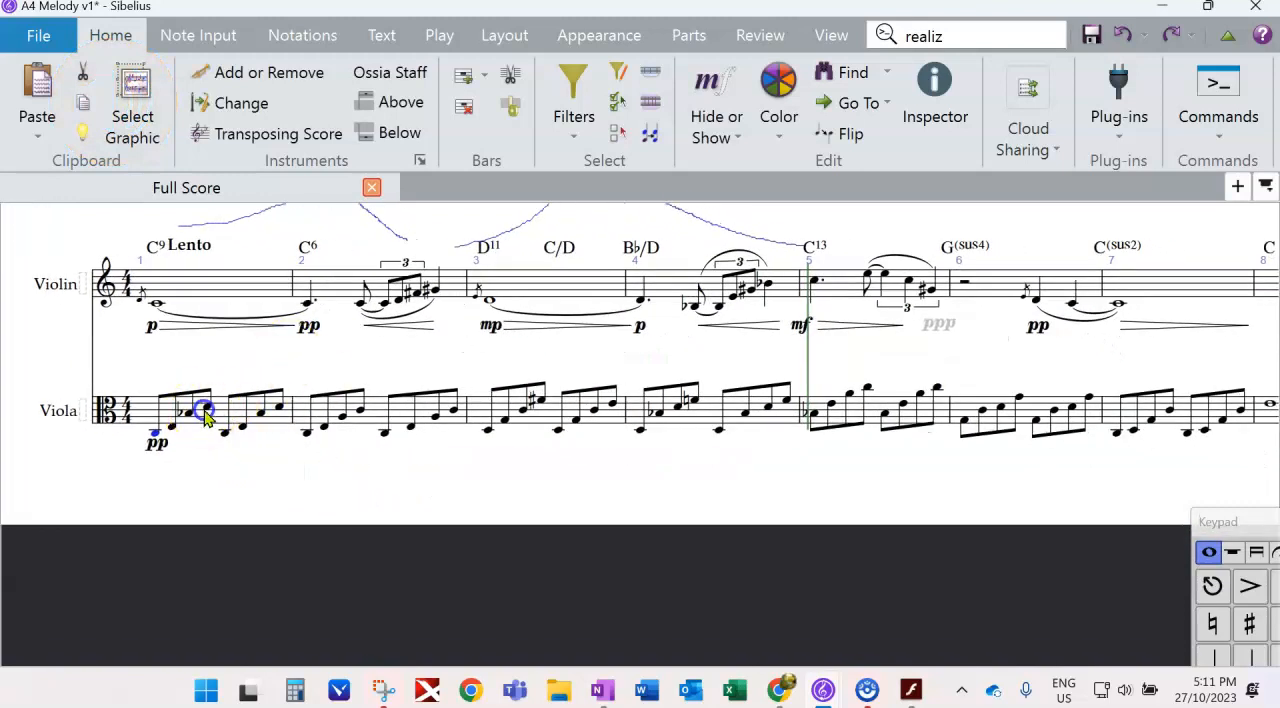
click(307, 301)
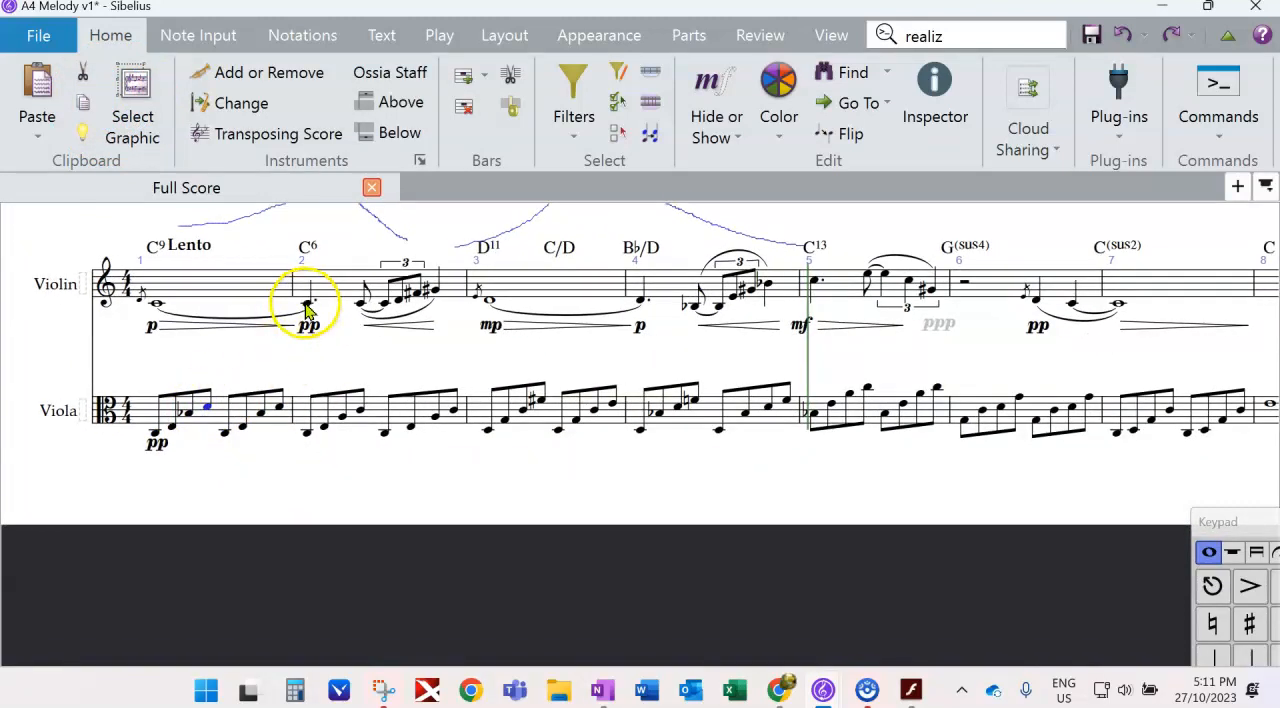
click(355, 410)
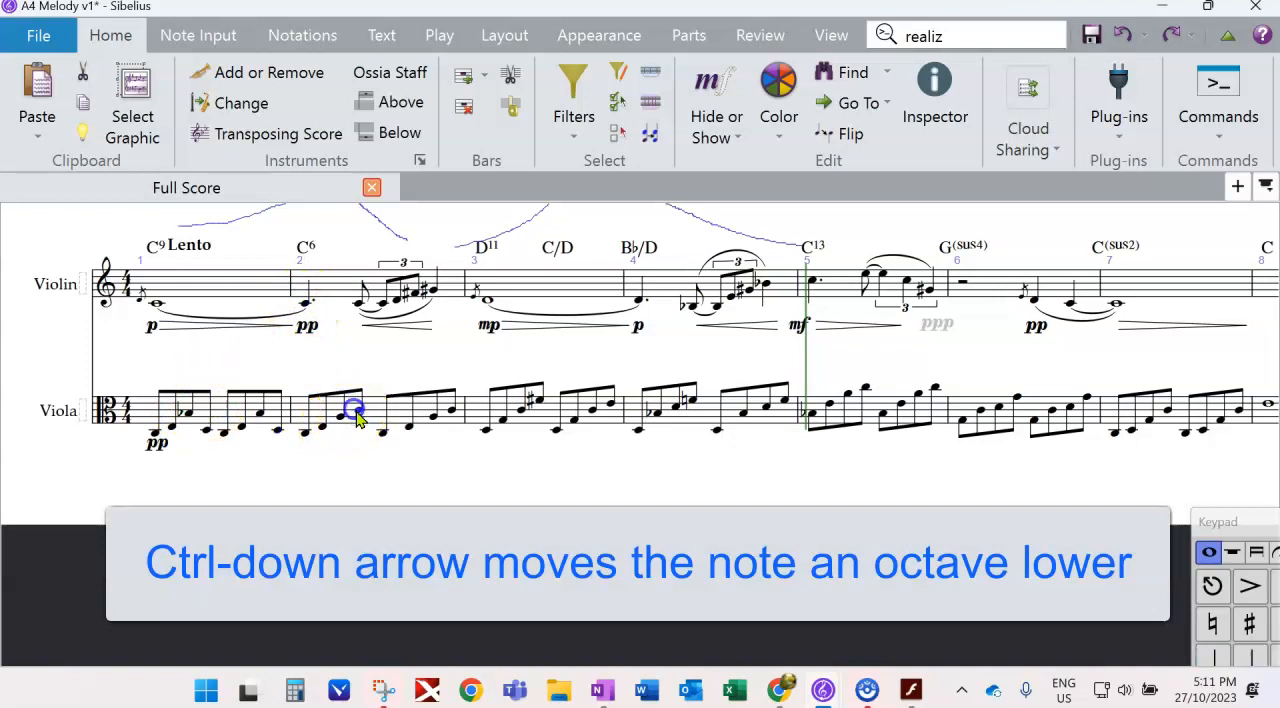
key(ctrl+Down)
click(446, 410)
key(ctrl+Down)
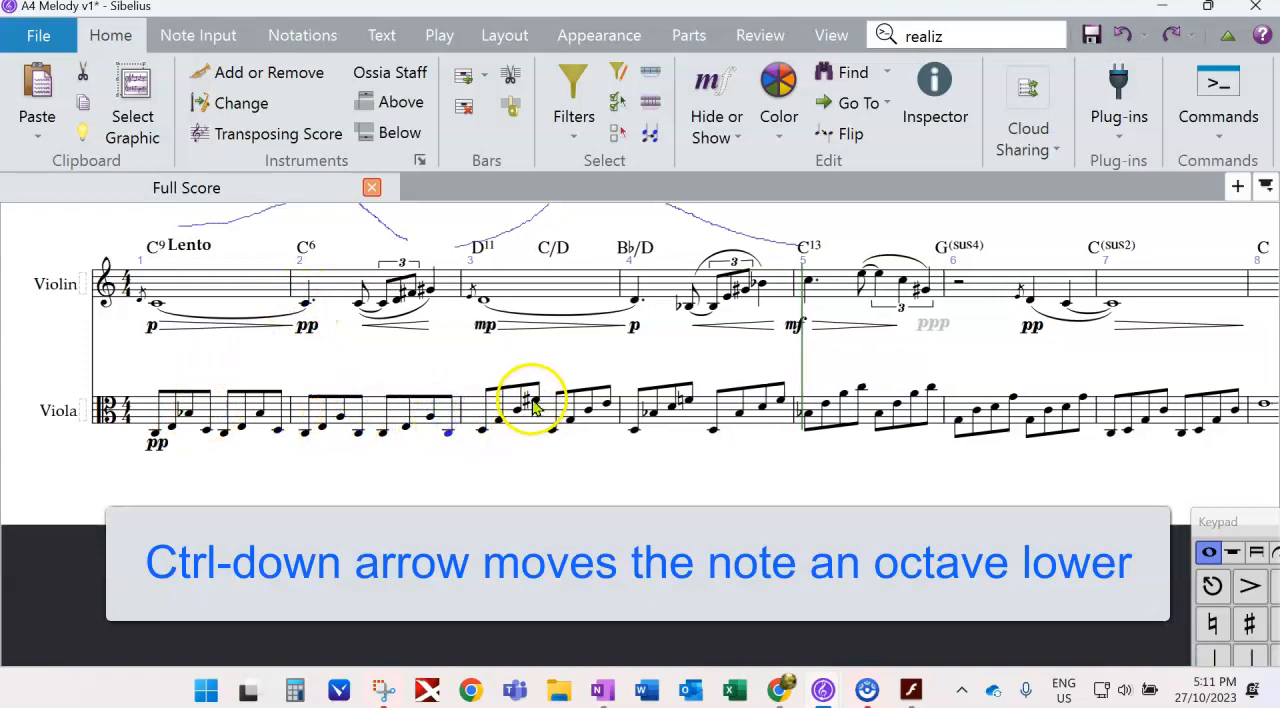
- Lower the last note of each four-note viola group by an octave in bars 3 and 4
click(535, 400)
key(ctrl+Down)
click(607, 405)
key(ctrl+Down)
click(688, 401)
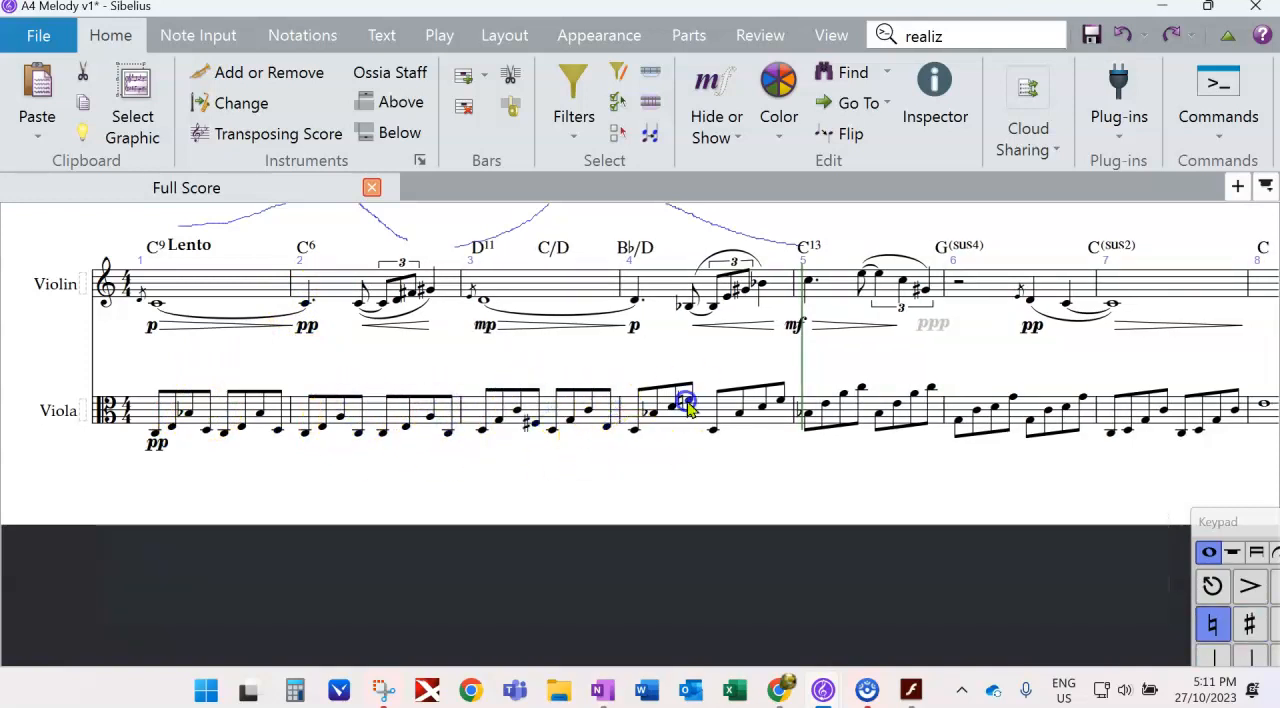
key(ctrl+Down)
click(777, 400)
key(ctrl+Down)
- Lower the last note of each four-note viola group by an octave in bars 5 and 6
click(860, 387)
key(ctrl+Down)
click(930, 387)
key(ctrl+Down)
click(1080, 398)
key(ctrl+Down)
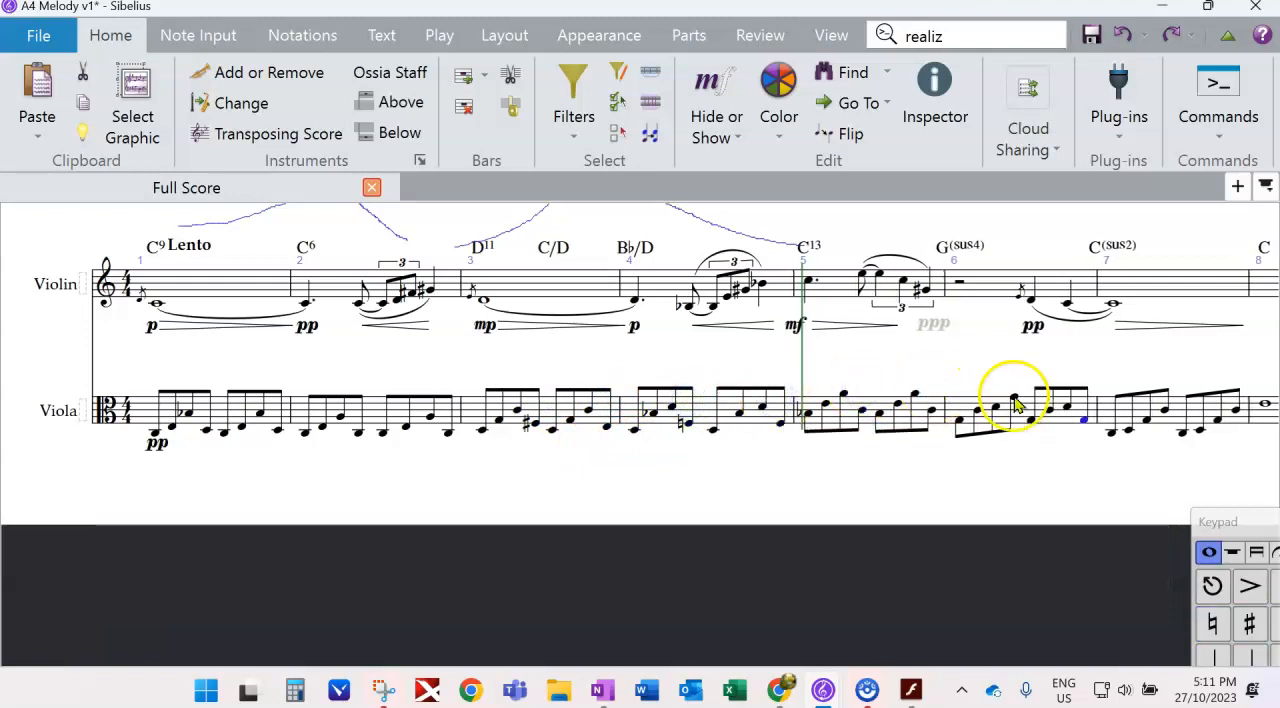
click(1014, 399)
key(ctrl+Down)
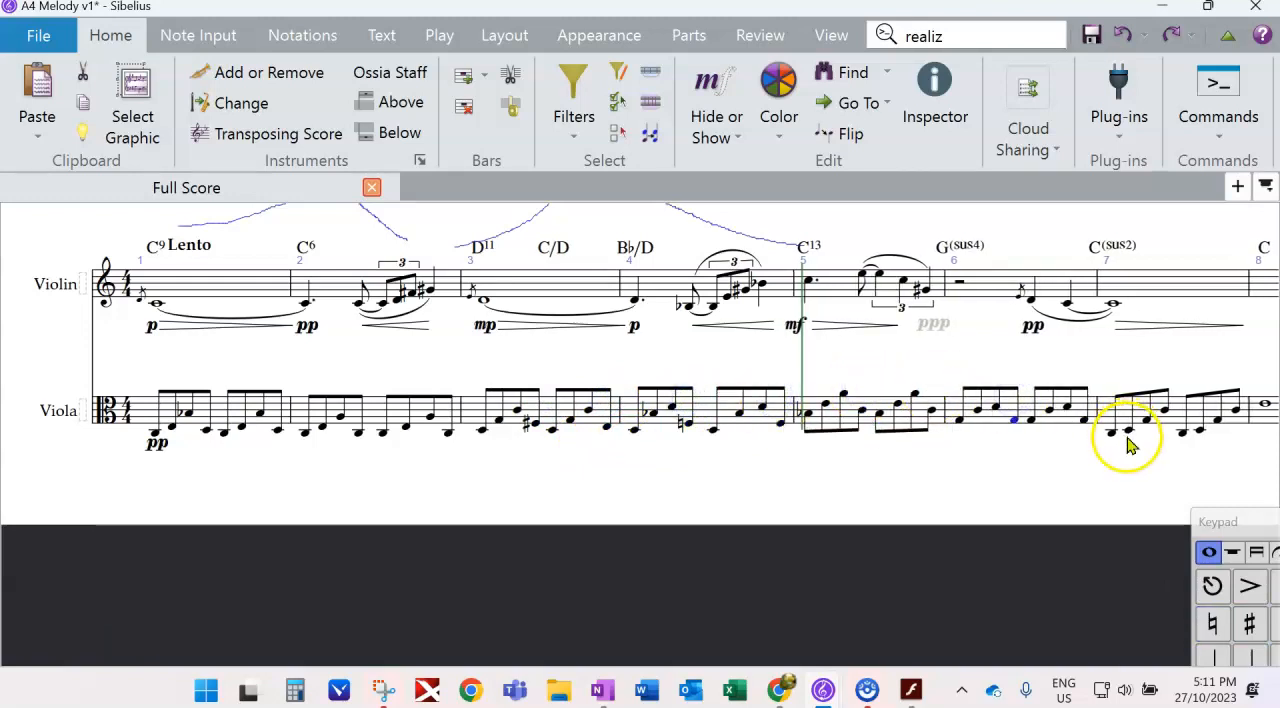
- Slur the fourth viola note to the fifth in bars 2, 6 and 7
click(360, 436)
key(s)
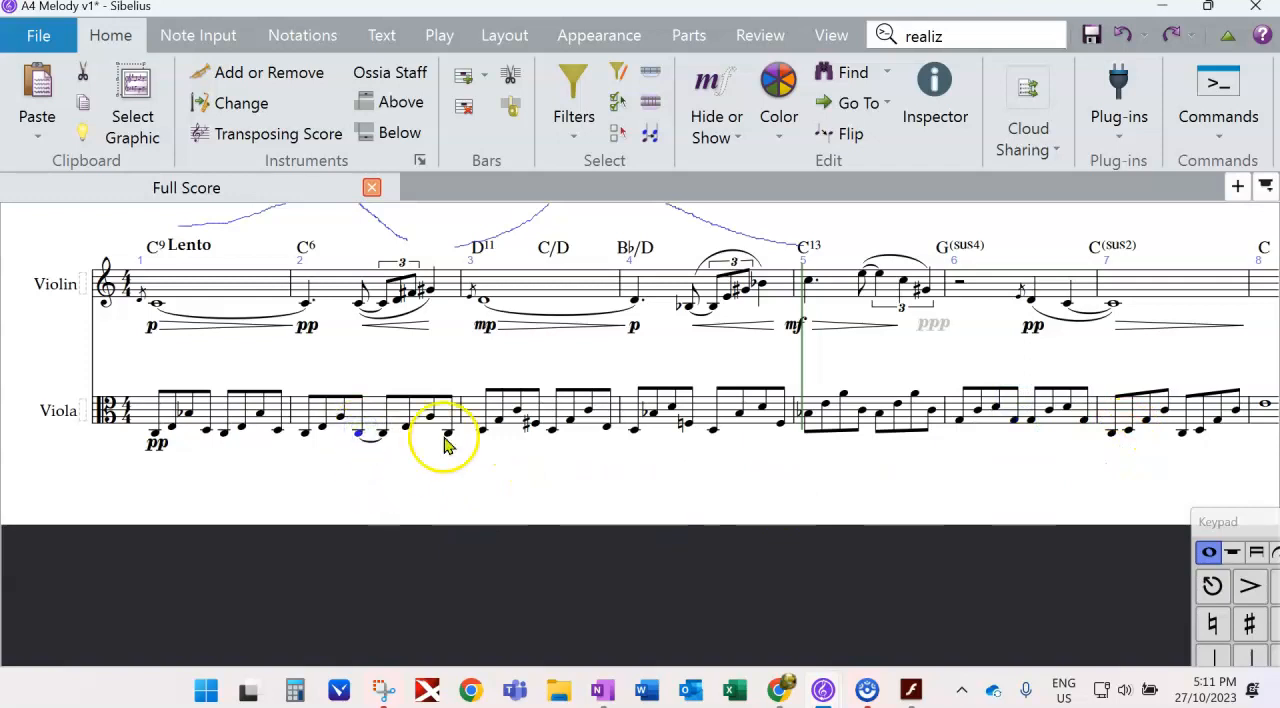
click(1016, 421)
key(s)
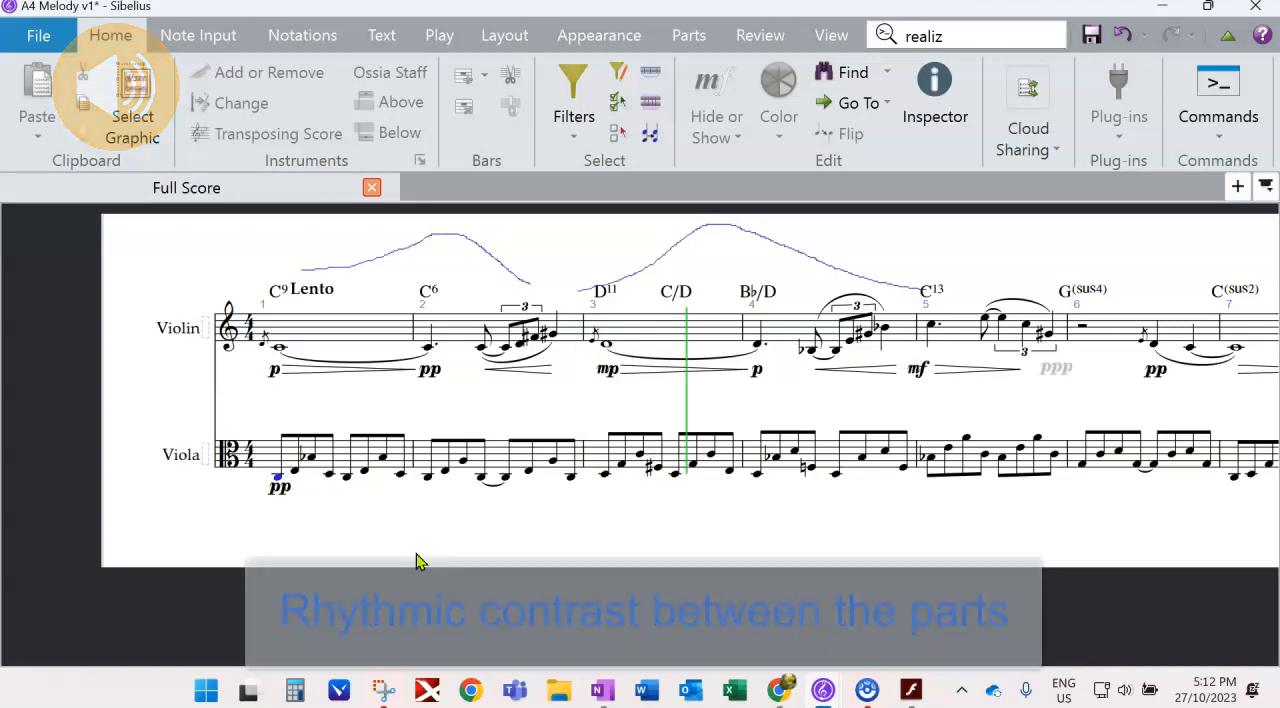
- Play back the score to hear the violin and viola parts together
key(space)
drag(547, 539, 435, 522)
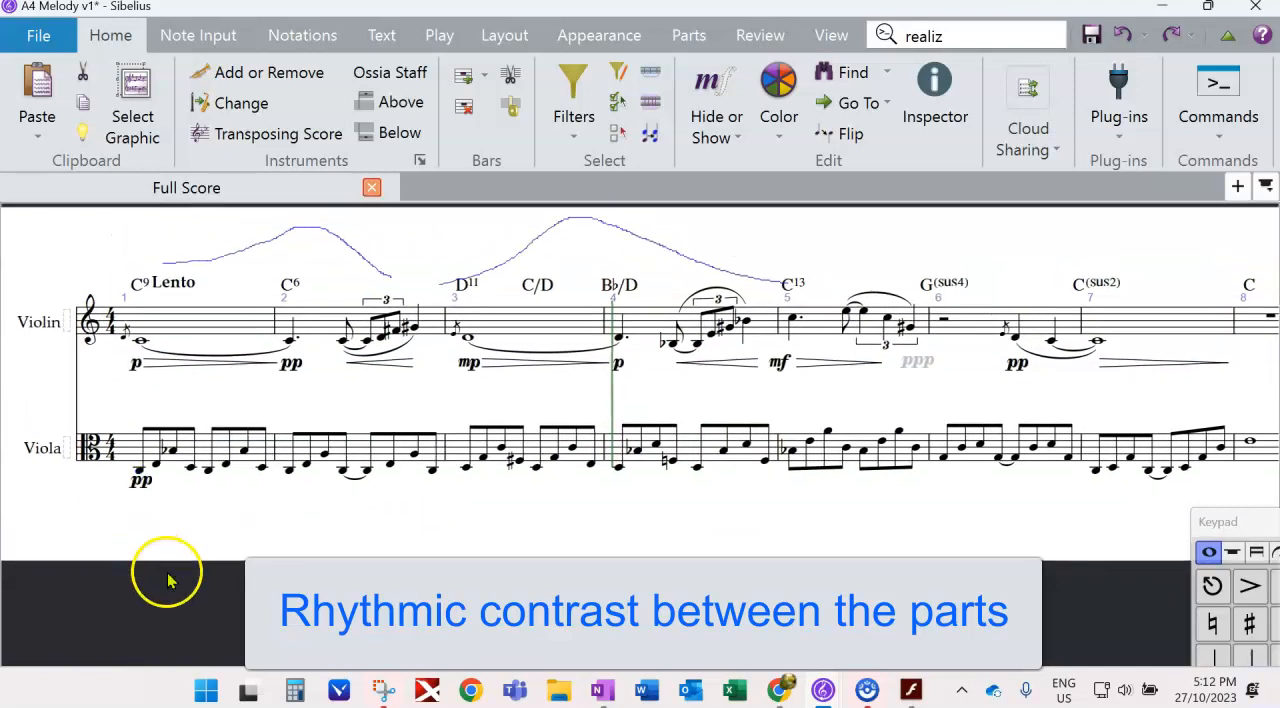
drag(228, 518, 216, 517)
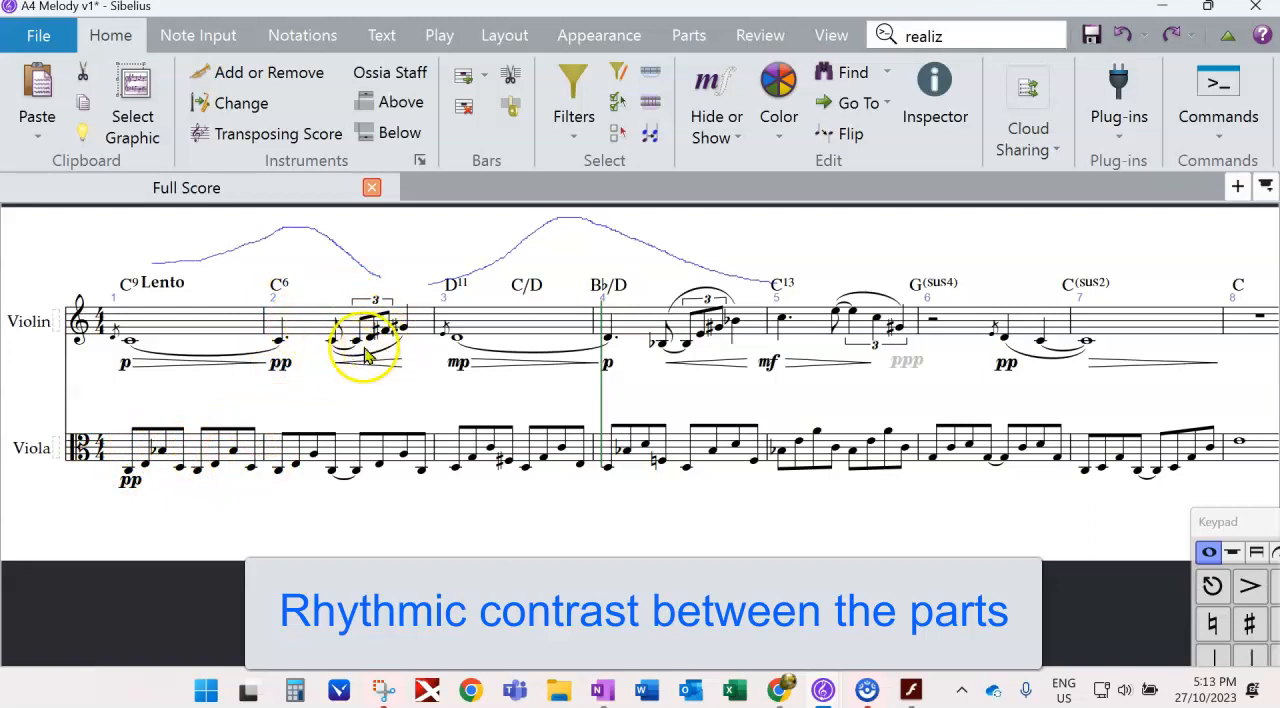
- Make the viola's beat-three C in bar 2 a half note and start bar 4 with a half-note D tied to a quarter note
click(358, 474)
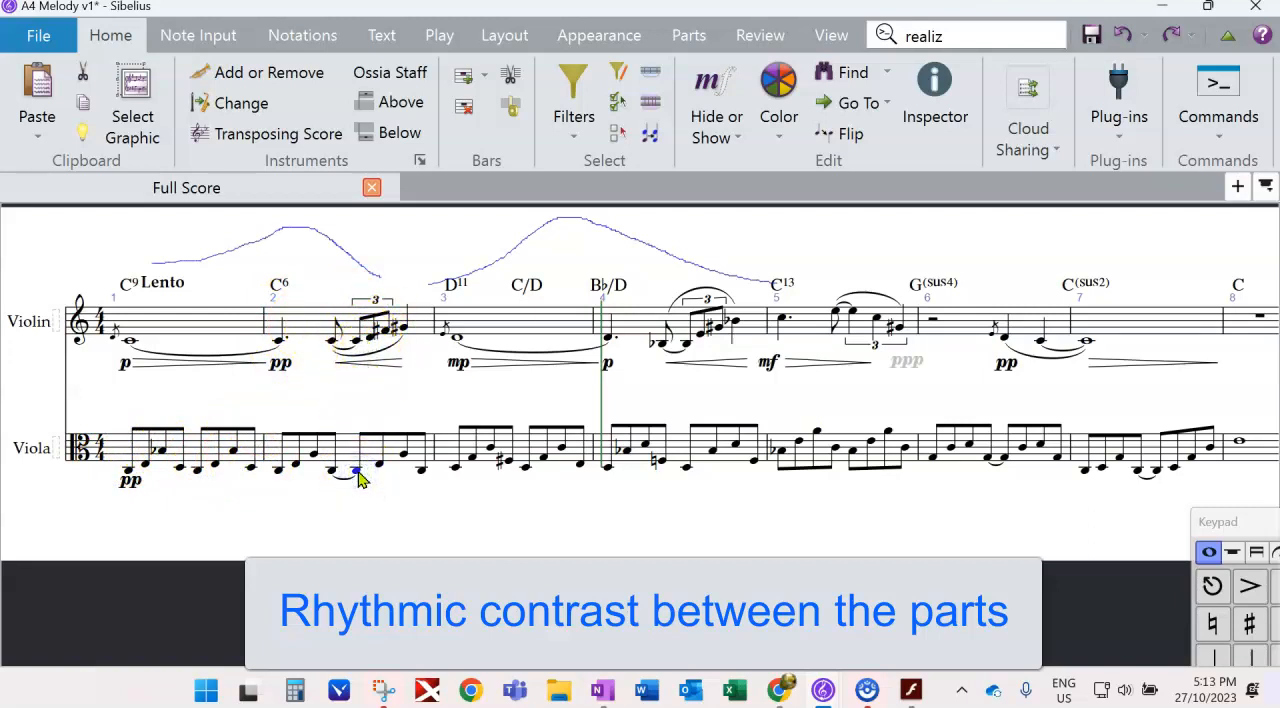
key(5)
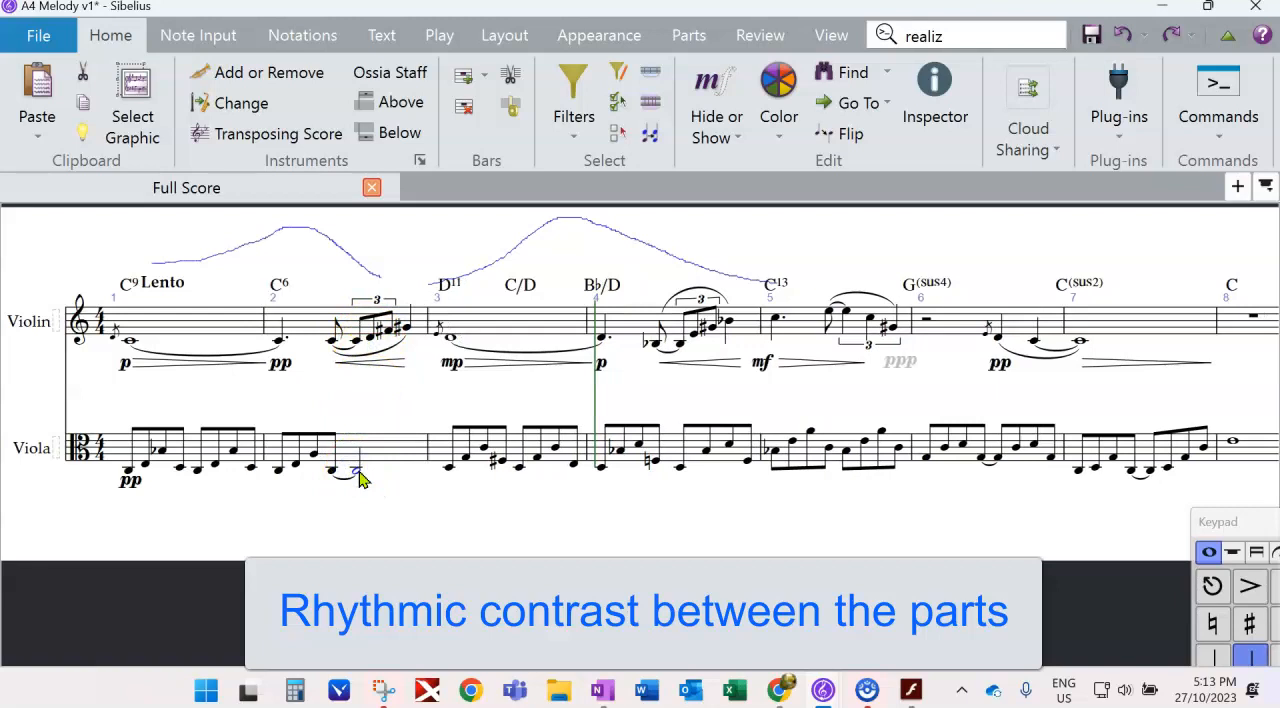
click(604, 470)
key(5)
key(KP_Enter)
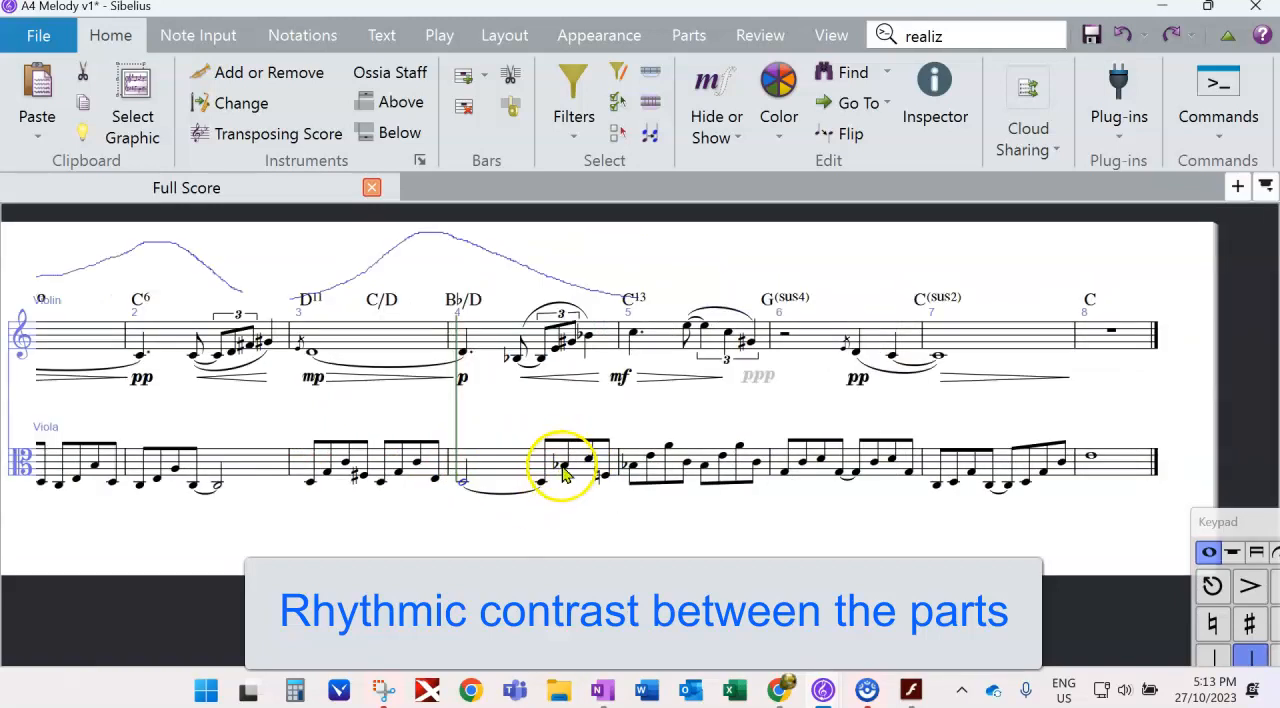
click(541, 482)
key(4)
- Try a half-note B-flat tied to a second half note in viola bar 5
click(634, 466)
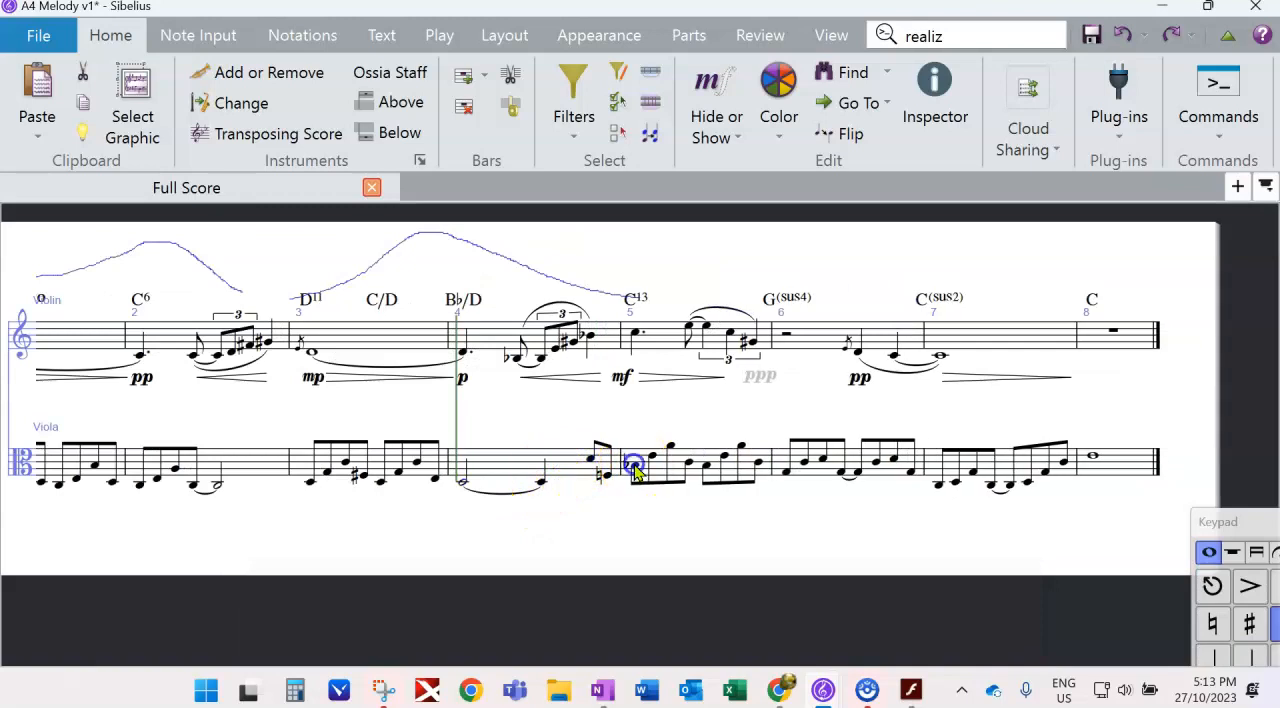
key(5)
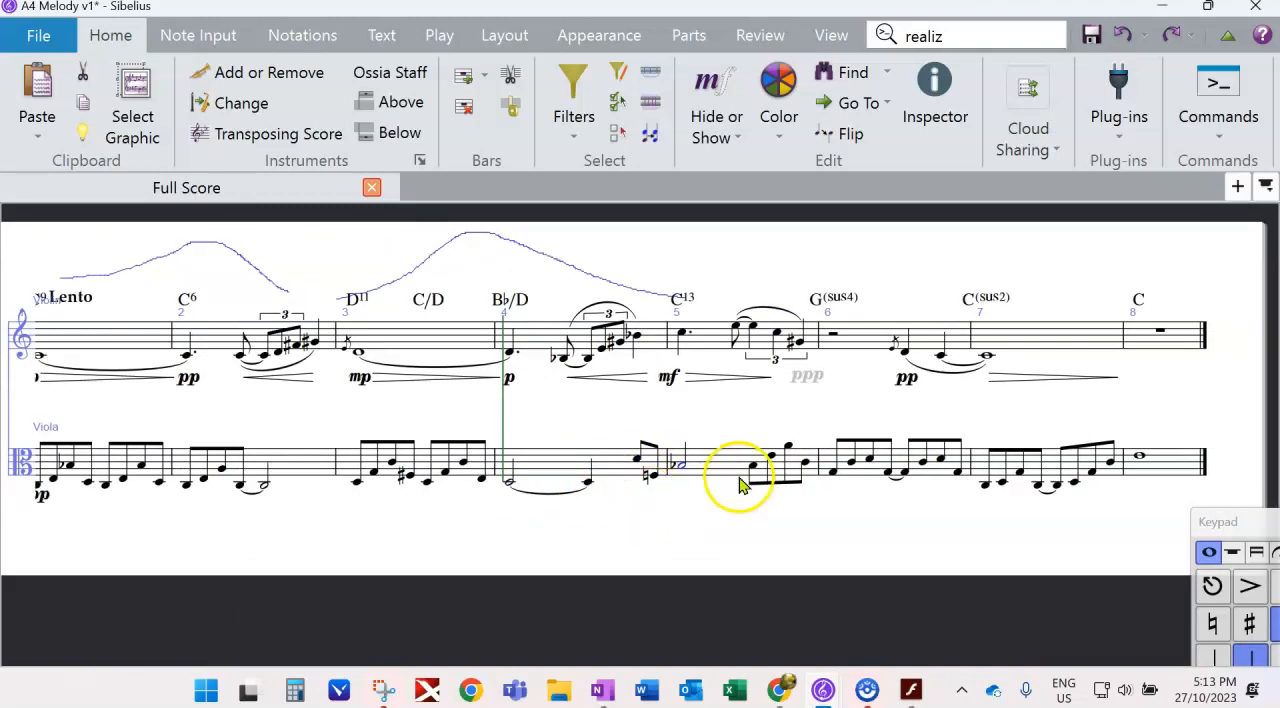
key(KP_Enter)
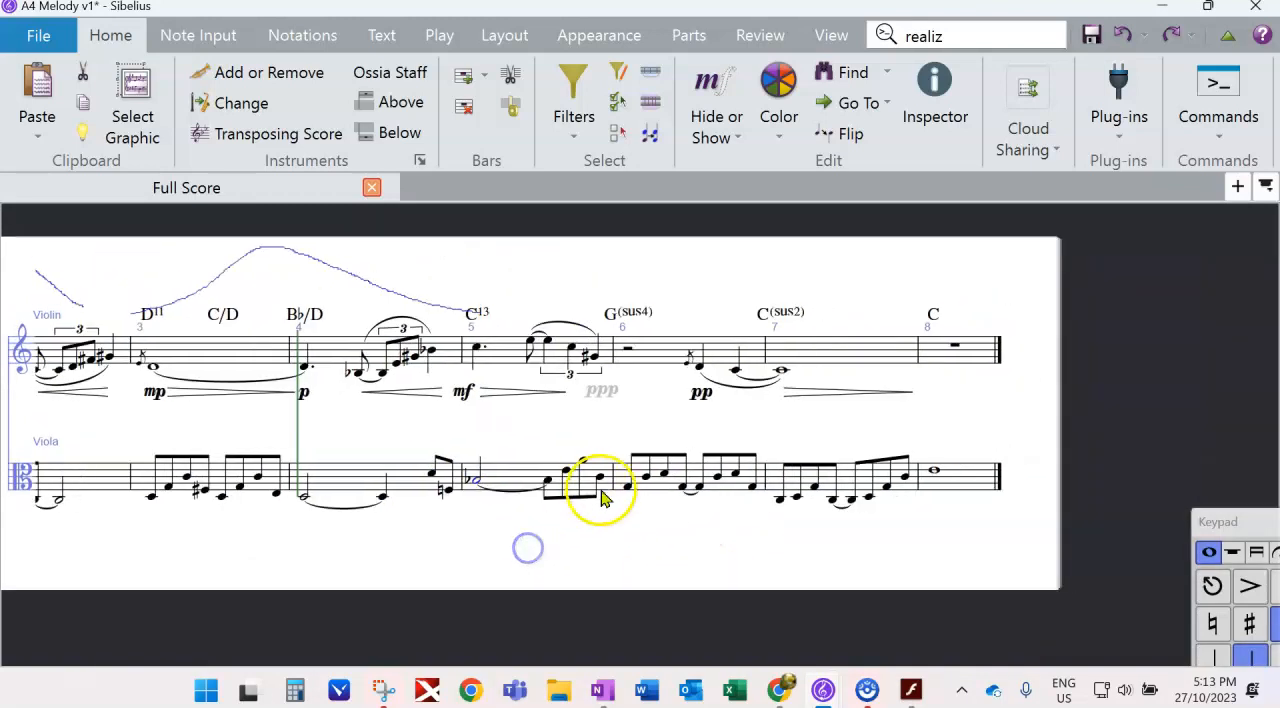
drag(1228, 521, 1068, 314)
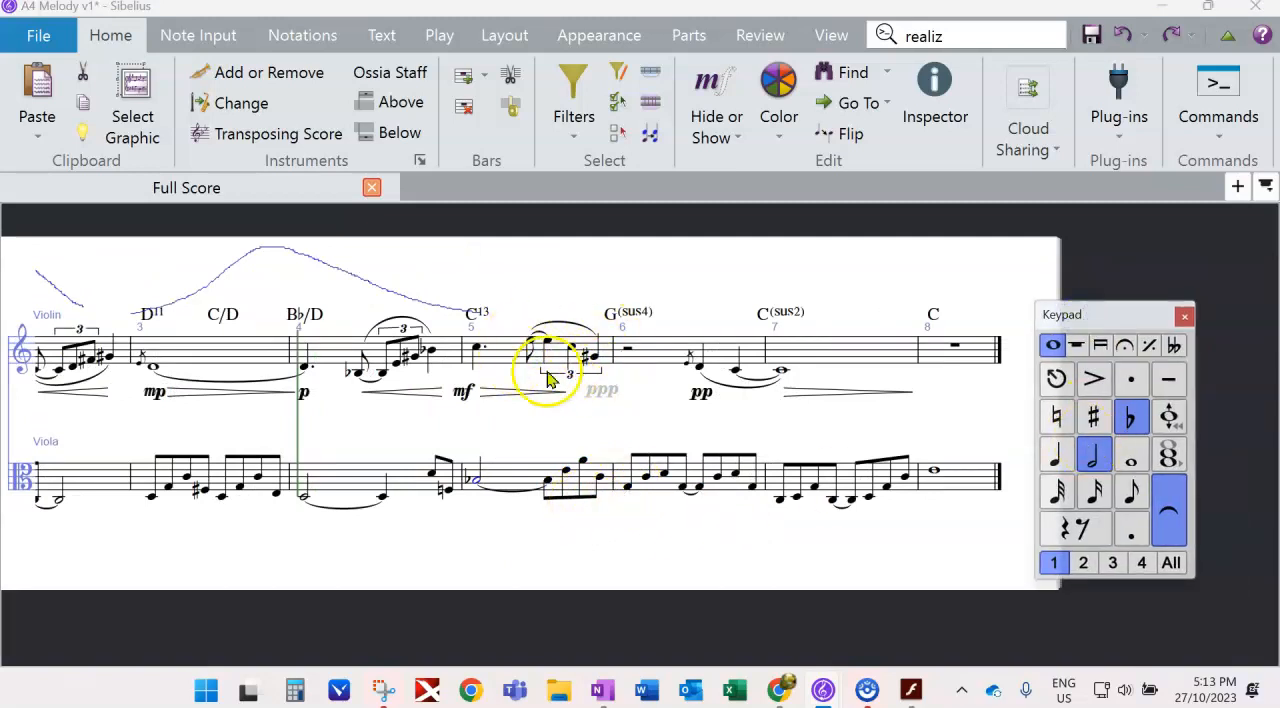
click(548, 487)
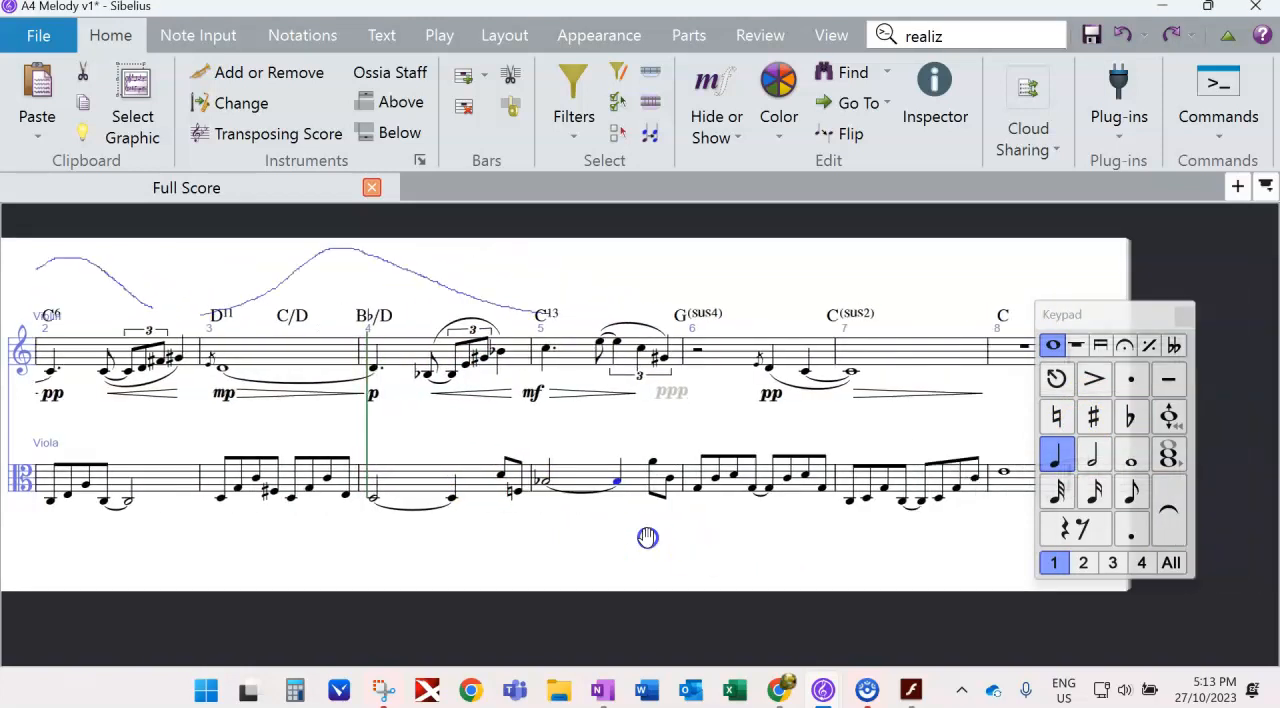
key(5)
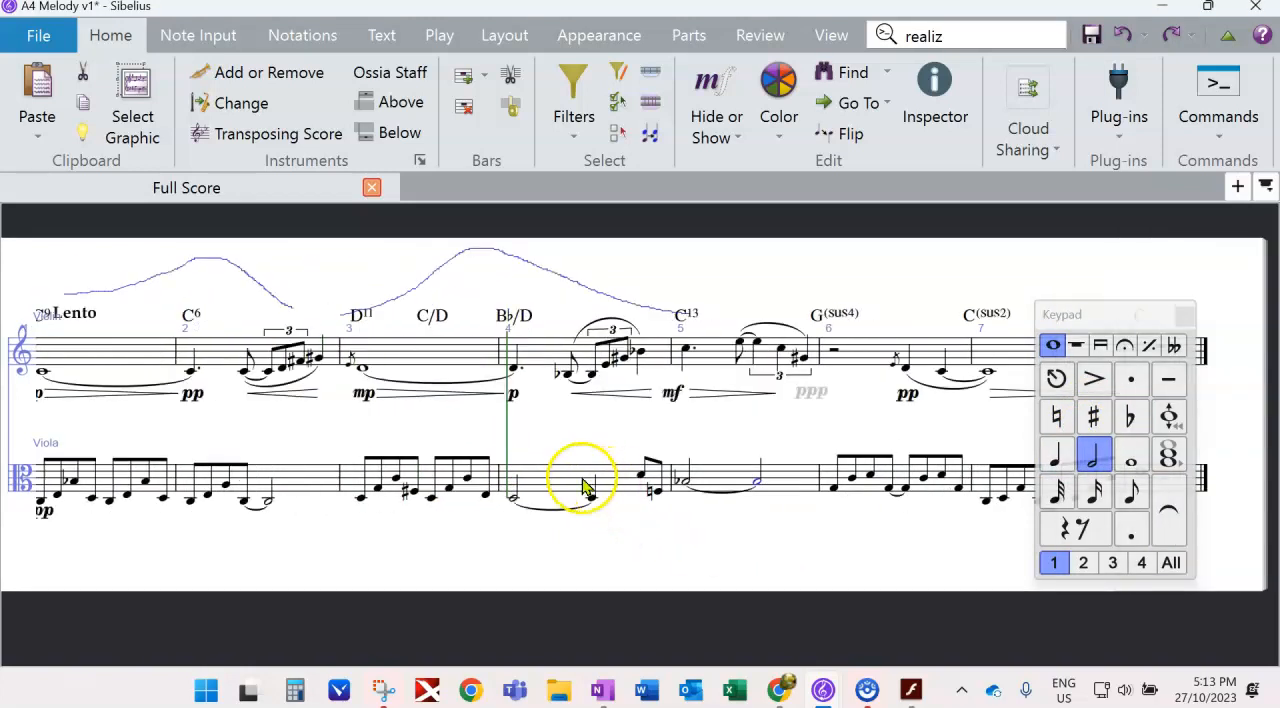
- Fill viola bar 5 with a single whole-note B-flat
click(725, 472)
click(1131, 455)
drag(703, 570, 496, 567)
click(476, 481)
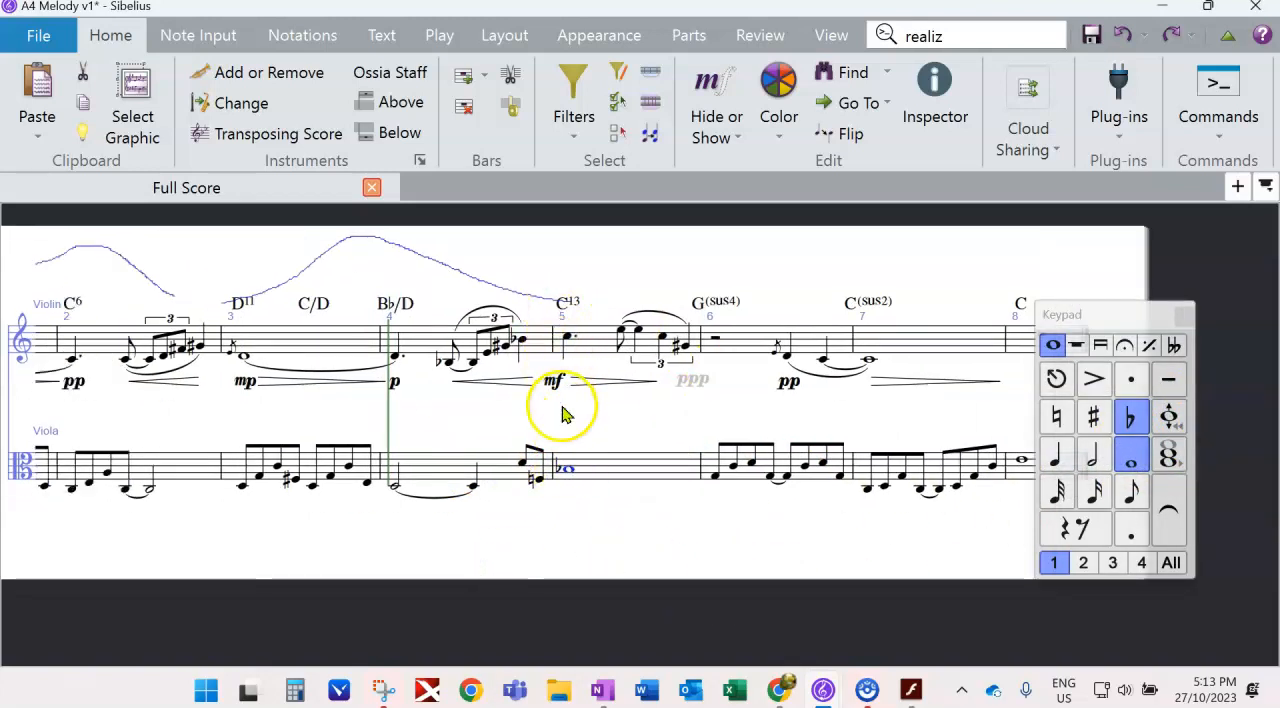
- Lower the viola's whole note in bar 5 to G, tie it into bar 6 and save the score
click(561, 303)
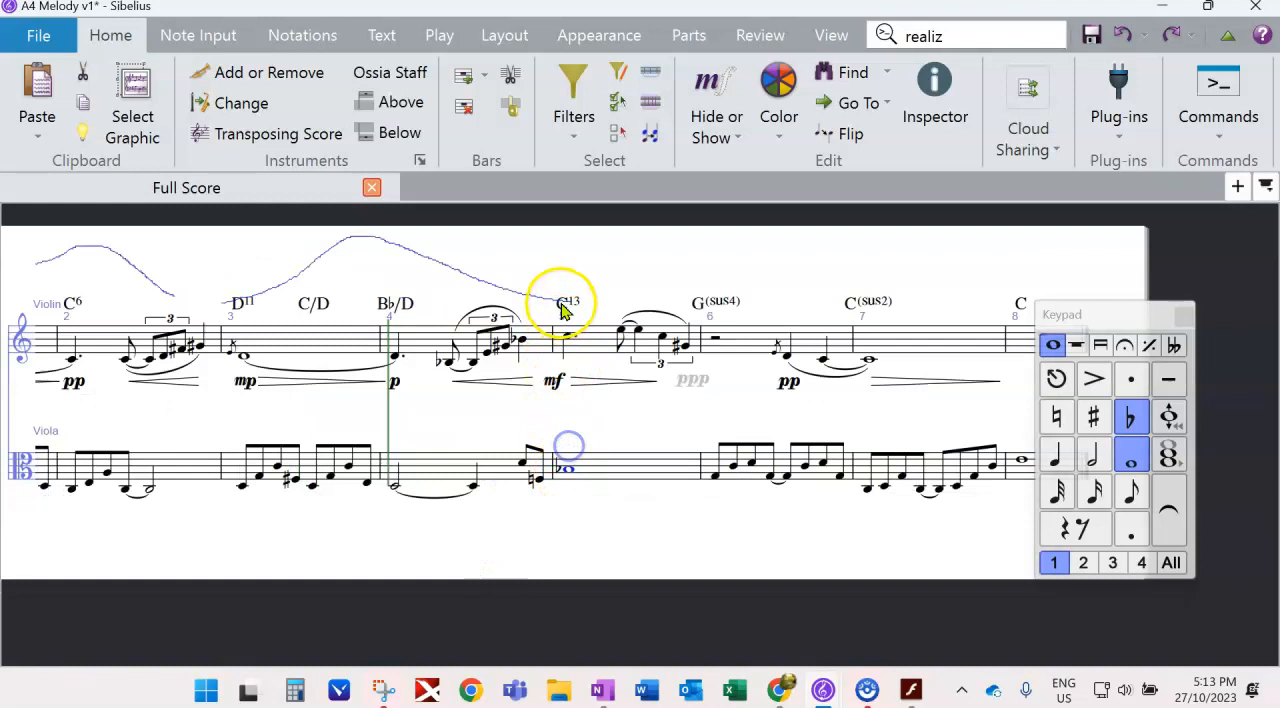
click(563, 474)
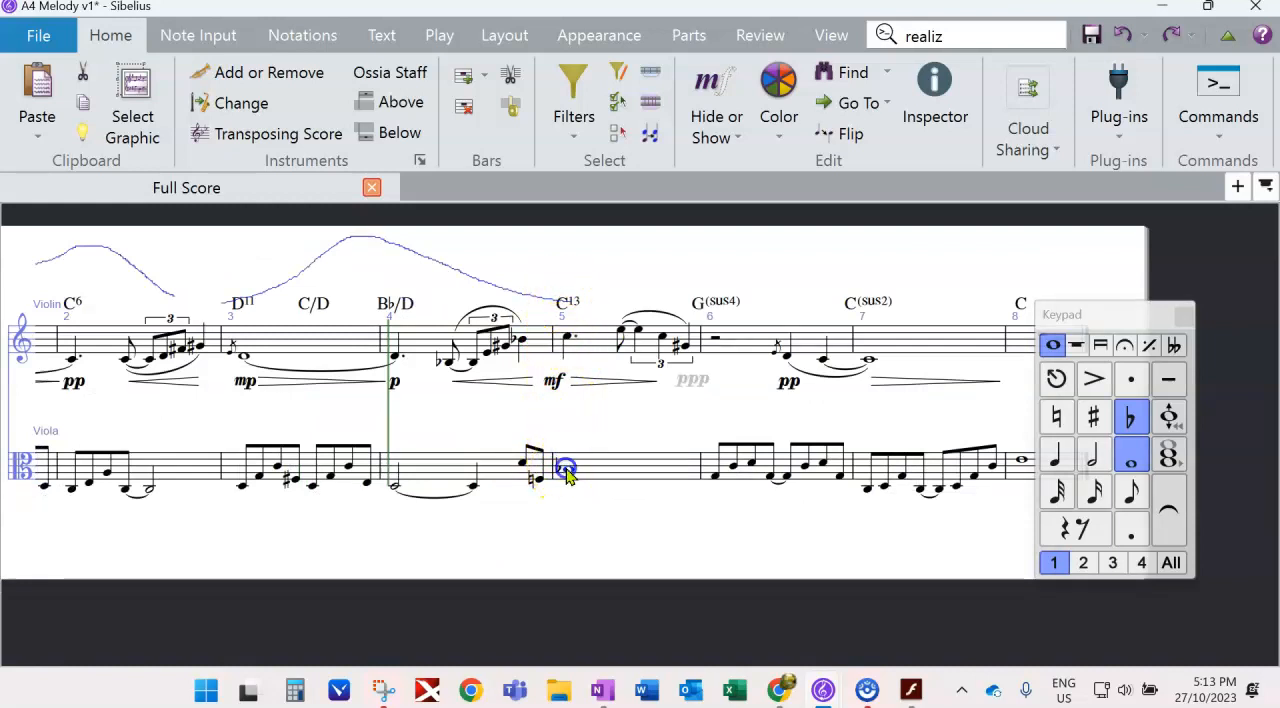
key(Down)
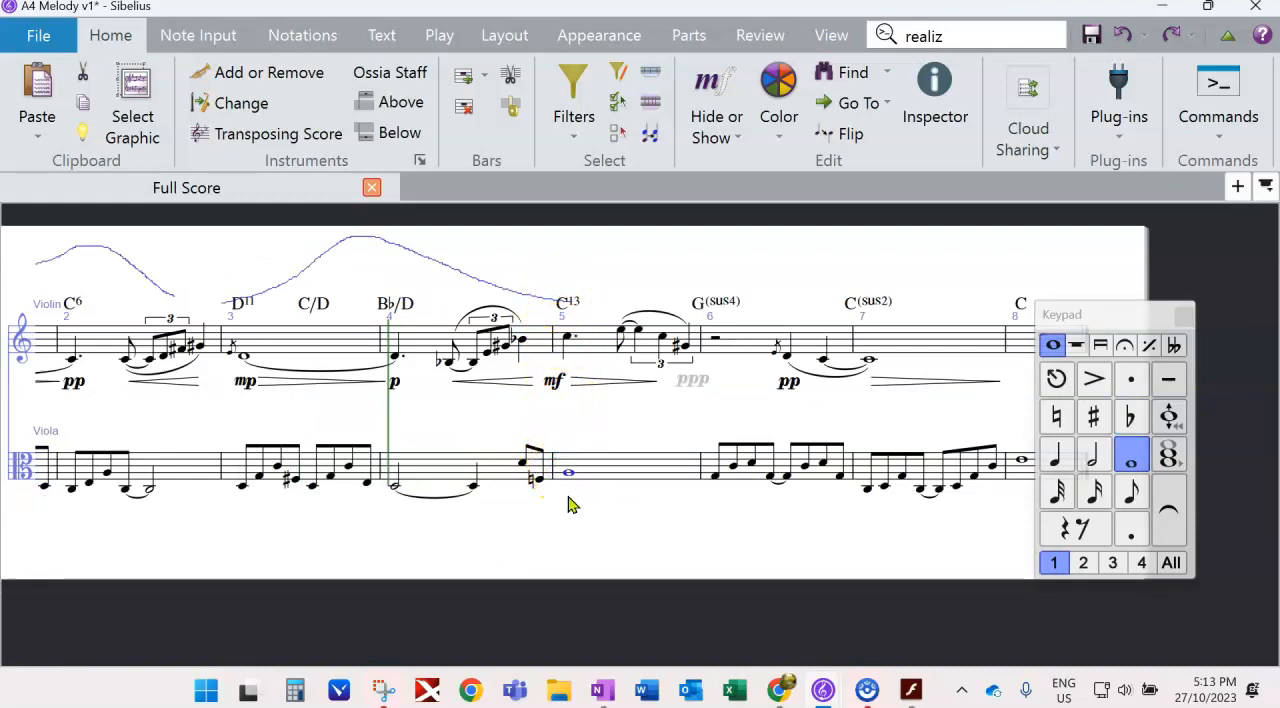
drag(257, 562, 365, 535)
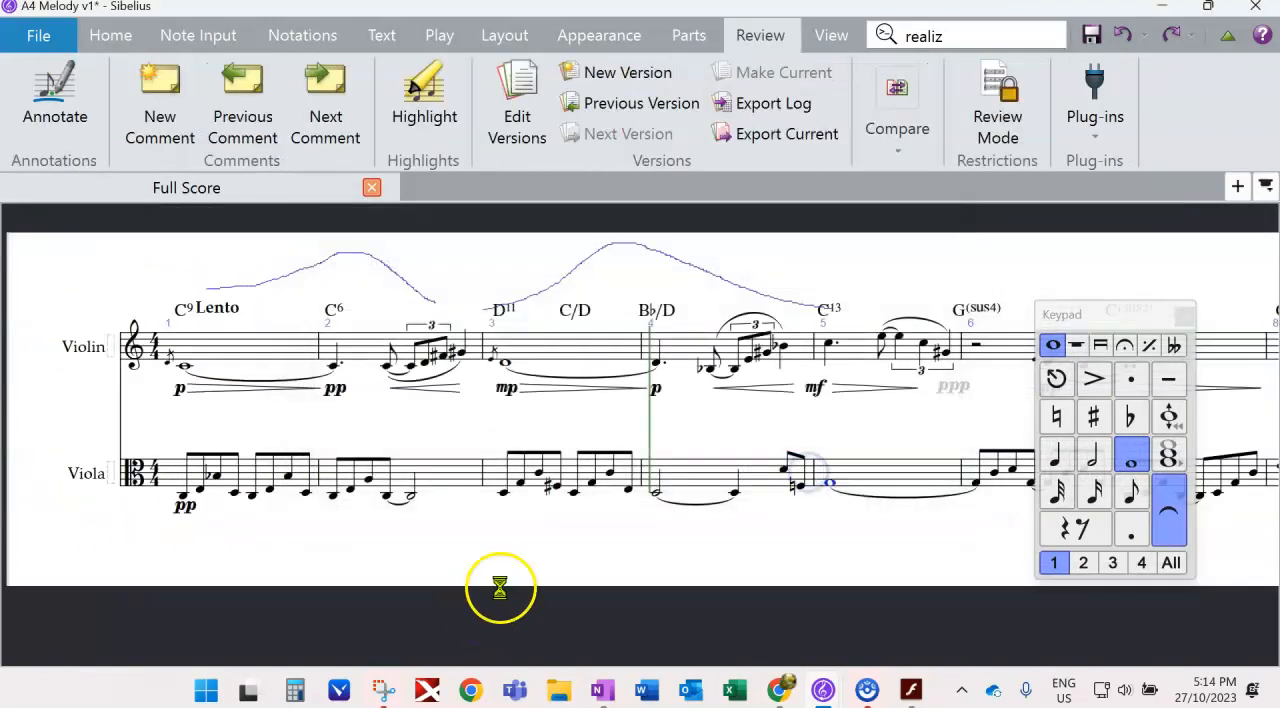
key(ctrl+s)
drag(1082, 316, 1258, 326)
drag(314, 586, 280, 545)
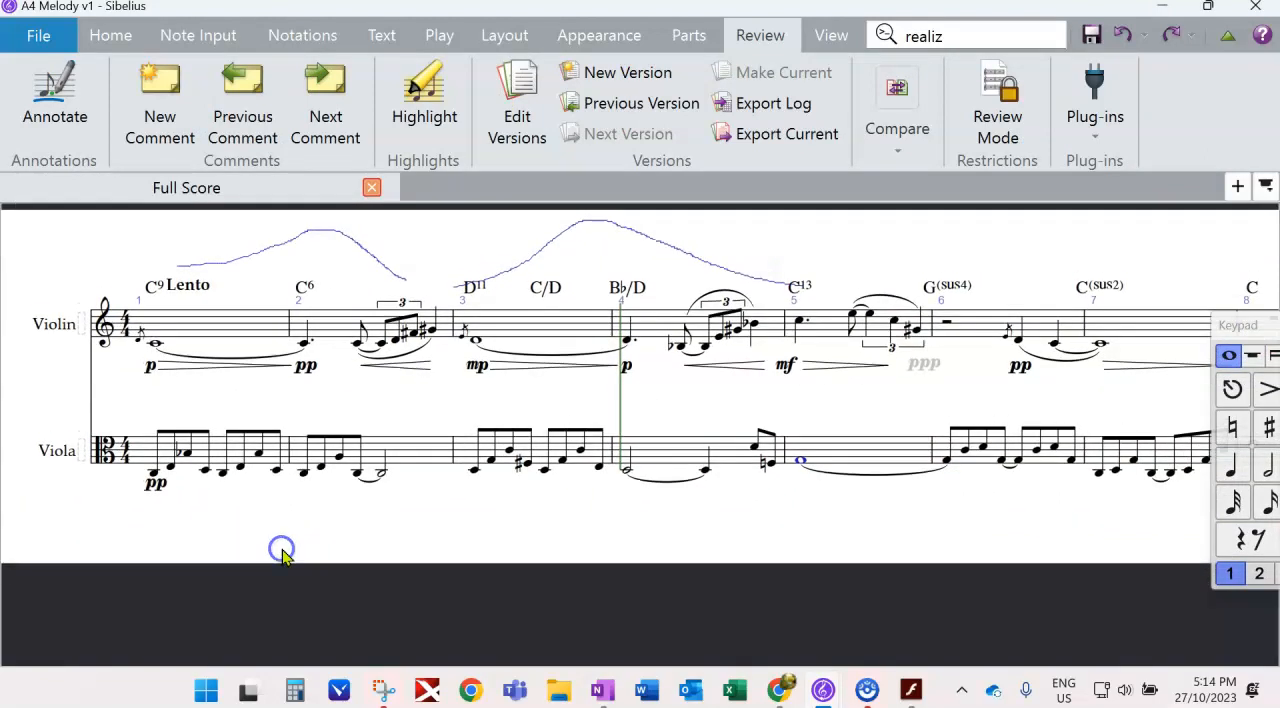
- Play back the score to the end to hear the viola with its sustained note in bar 5
drag(763, 531, 600, 541)
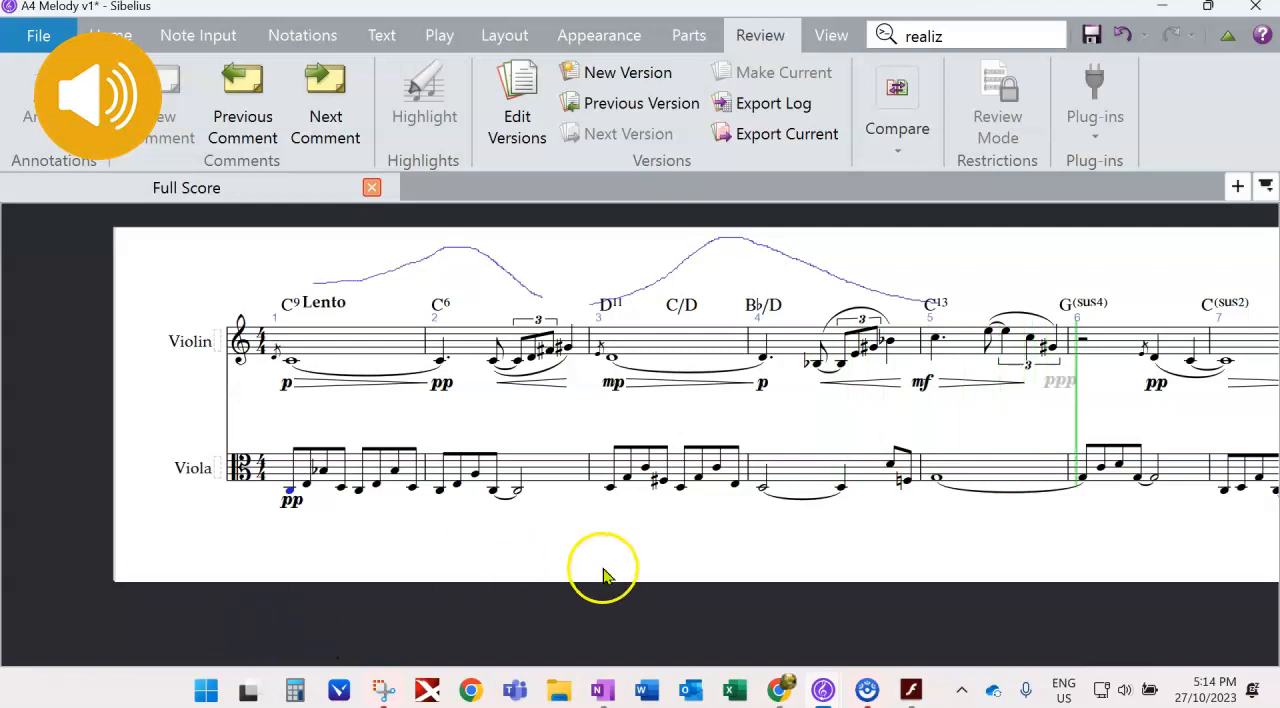
drag(594, 557, 296, 585)
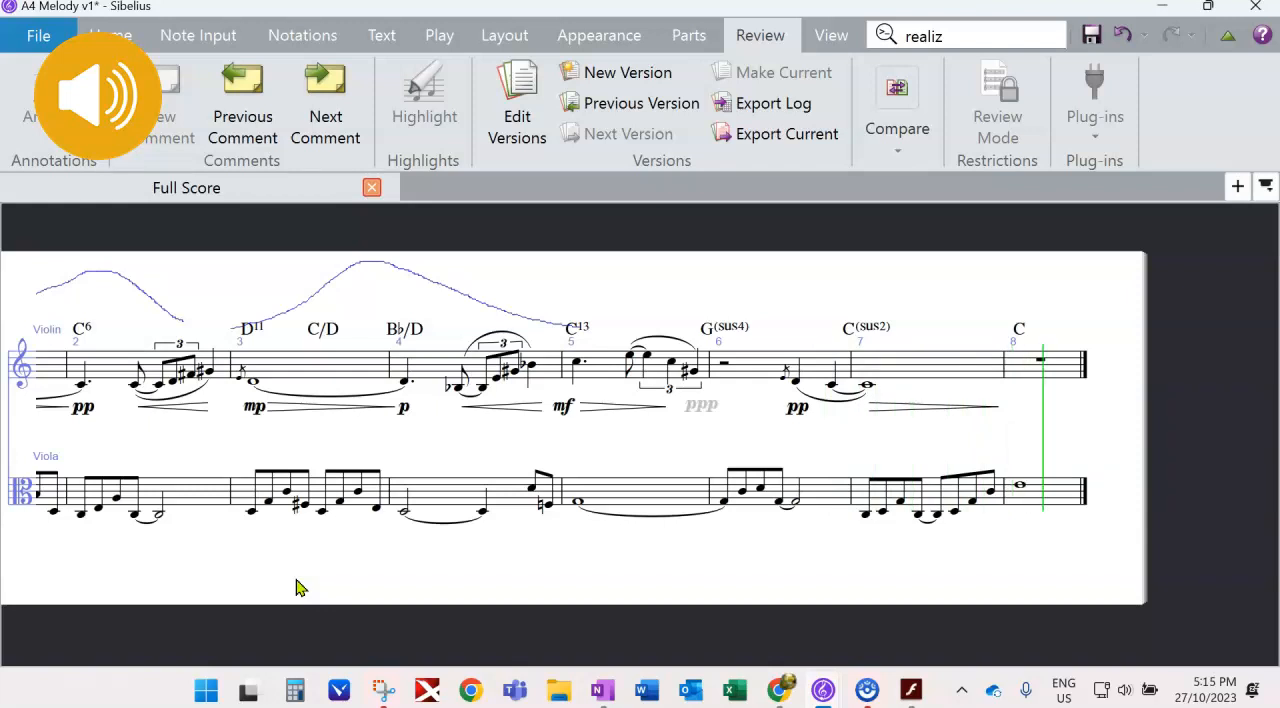
drag(323, 586, 302, 577)
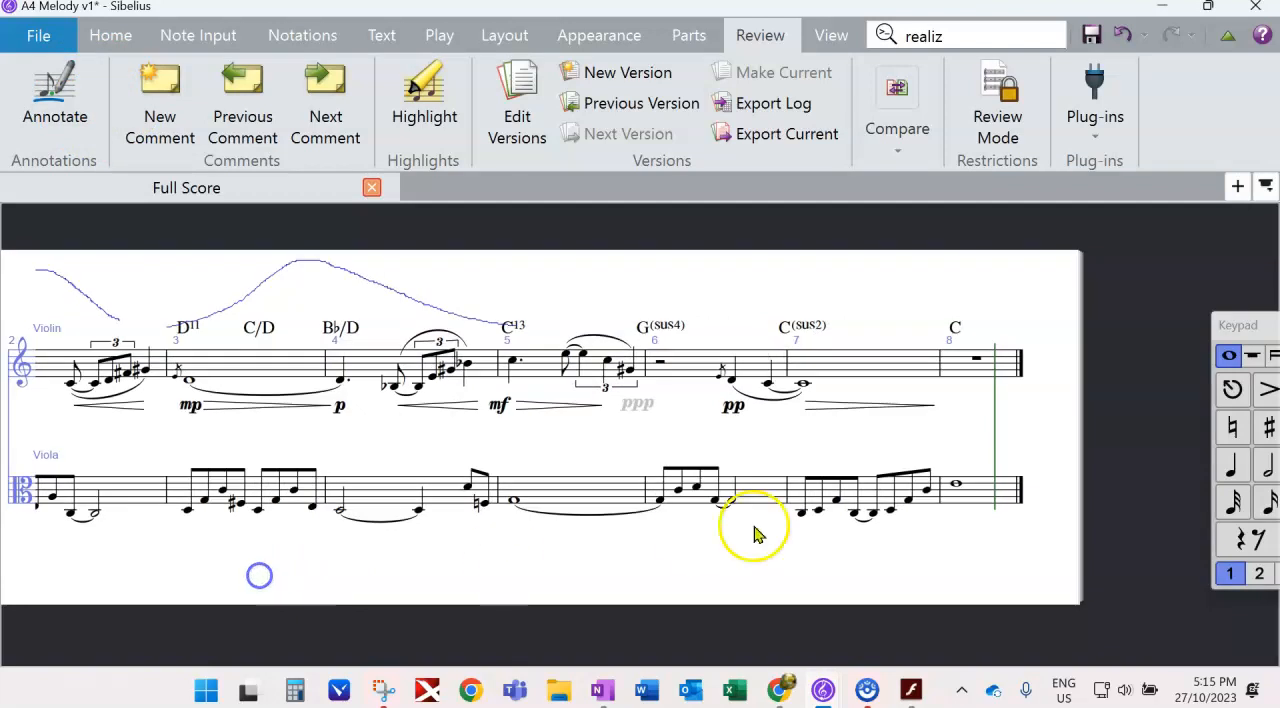
- Lower the viola's whole note in bar 8 to C and tie the last note of bar 7 to it
click(955, 484)
key(ctrl+z)
click(929, 497)
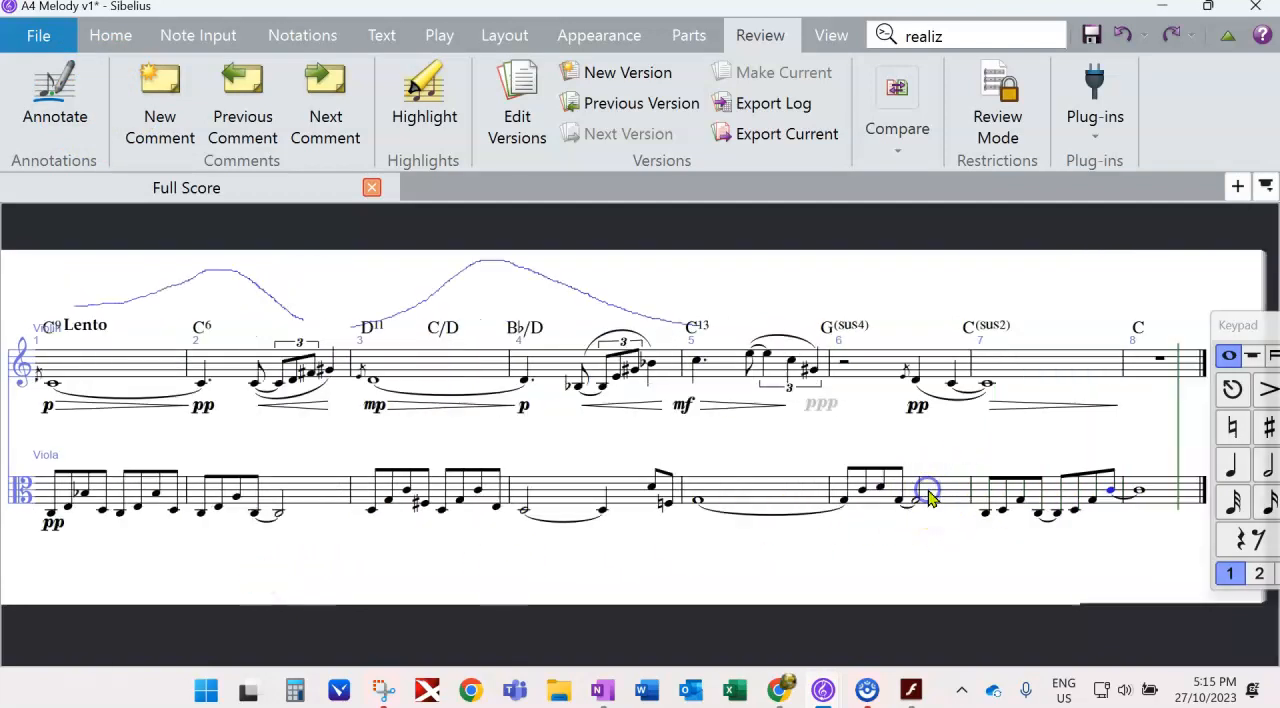
click(649, 586)
drag(704, 580, 827, 569)
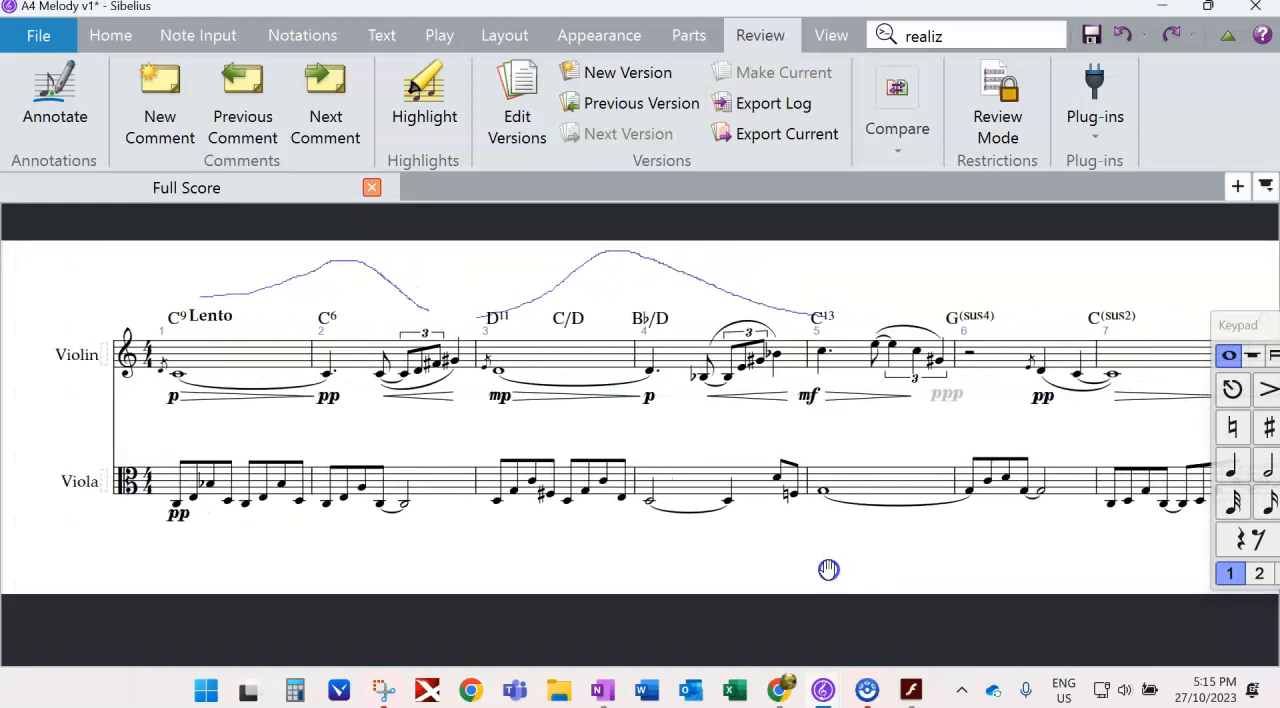
- Shorten the viola's half note on beat three of bar 2 to a quarter note
drag(430, 565, 351, 560)
click(312, 496)
drag(1240, 325, 1090, 313)
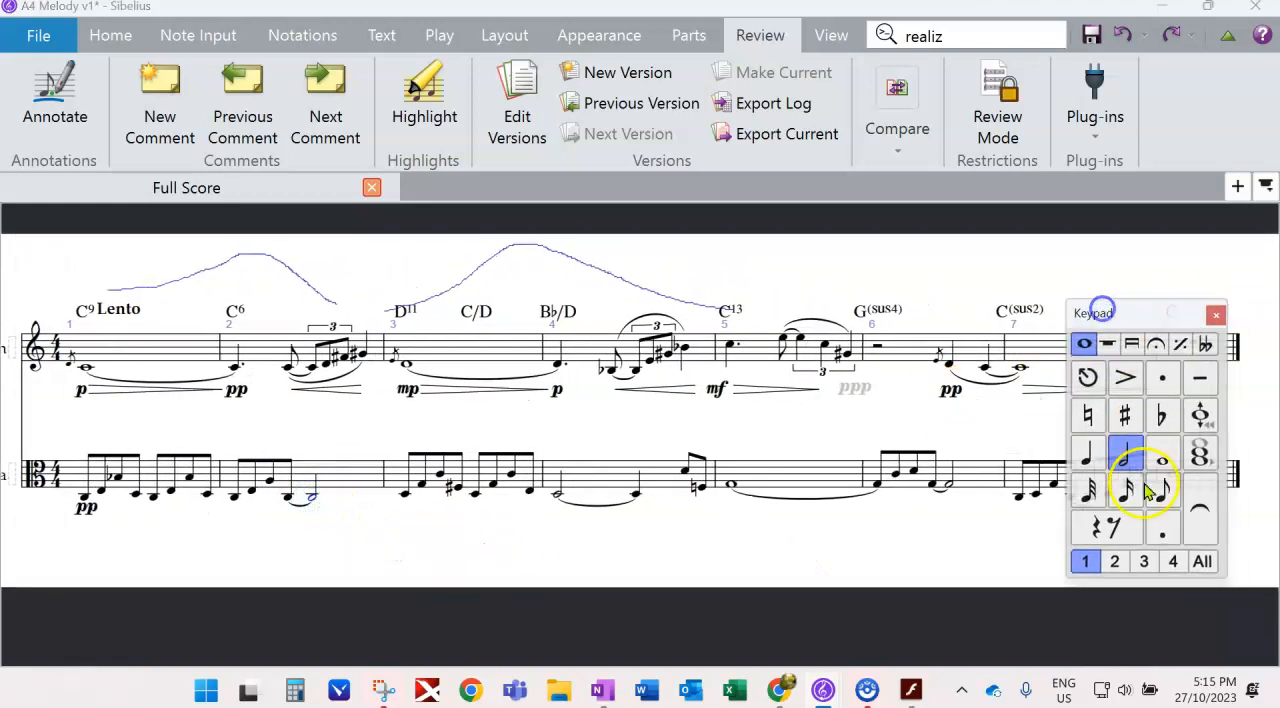
click(1088, 455)
- Shorten the viola's whole note in bar 5 to a dotted half note
drag(528, 563, 403, 557)
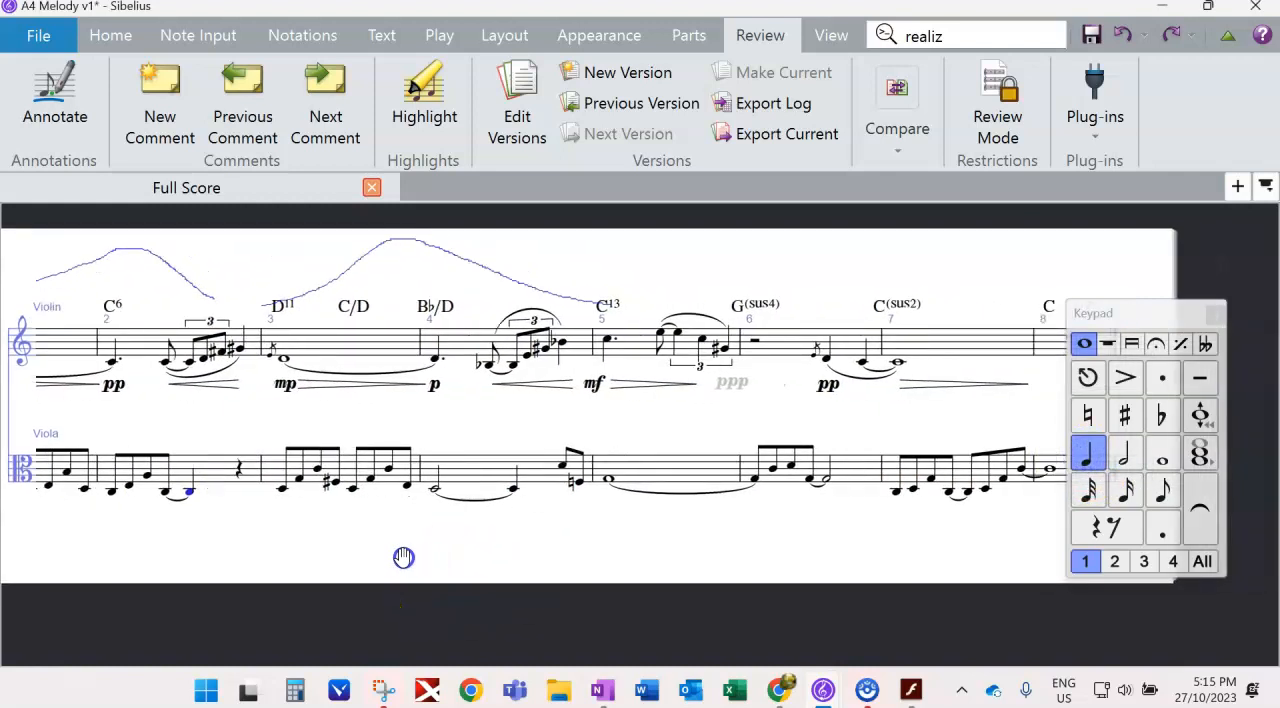
click(608, 481)
key(5)
key(.)
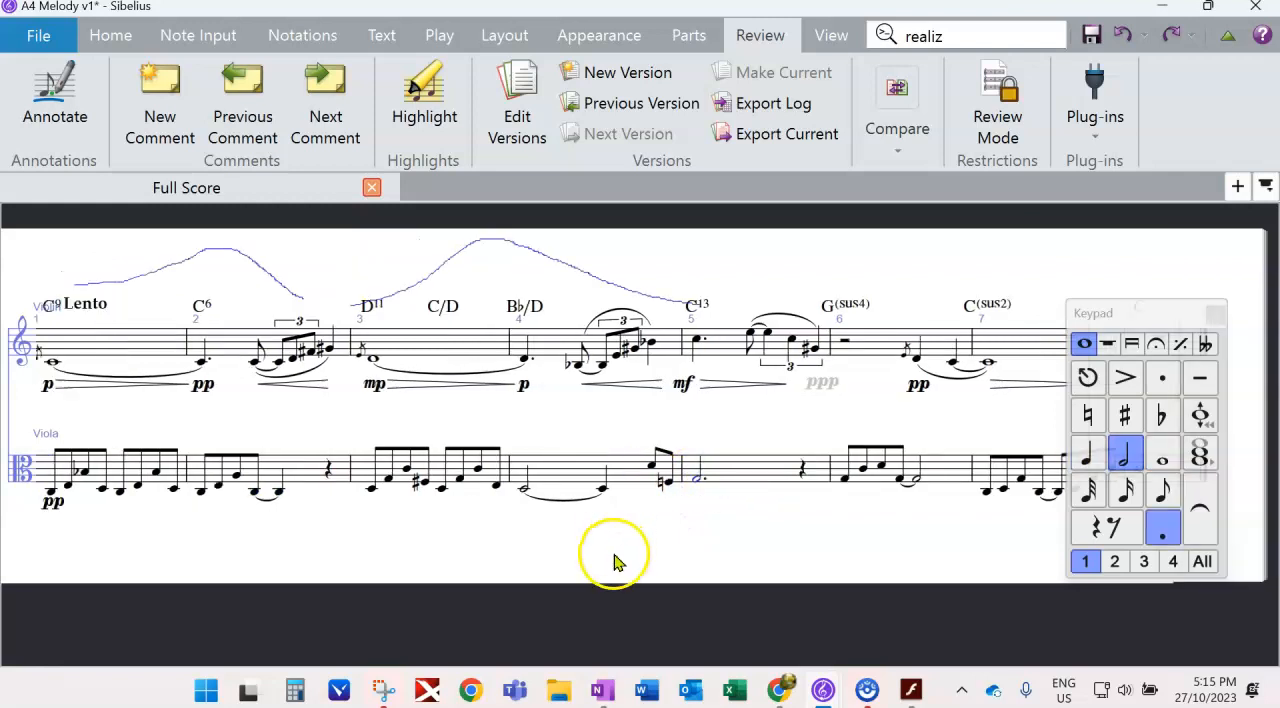
- Replace the first viola eighth note in bars 6 and 7 with an eighth rest
key(Right)
key(Right)
drag(410, 567, 497, 548)
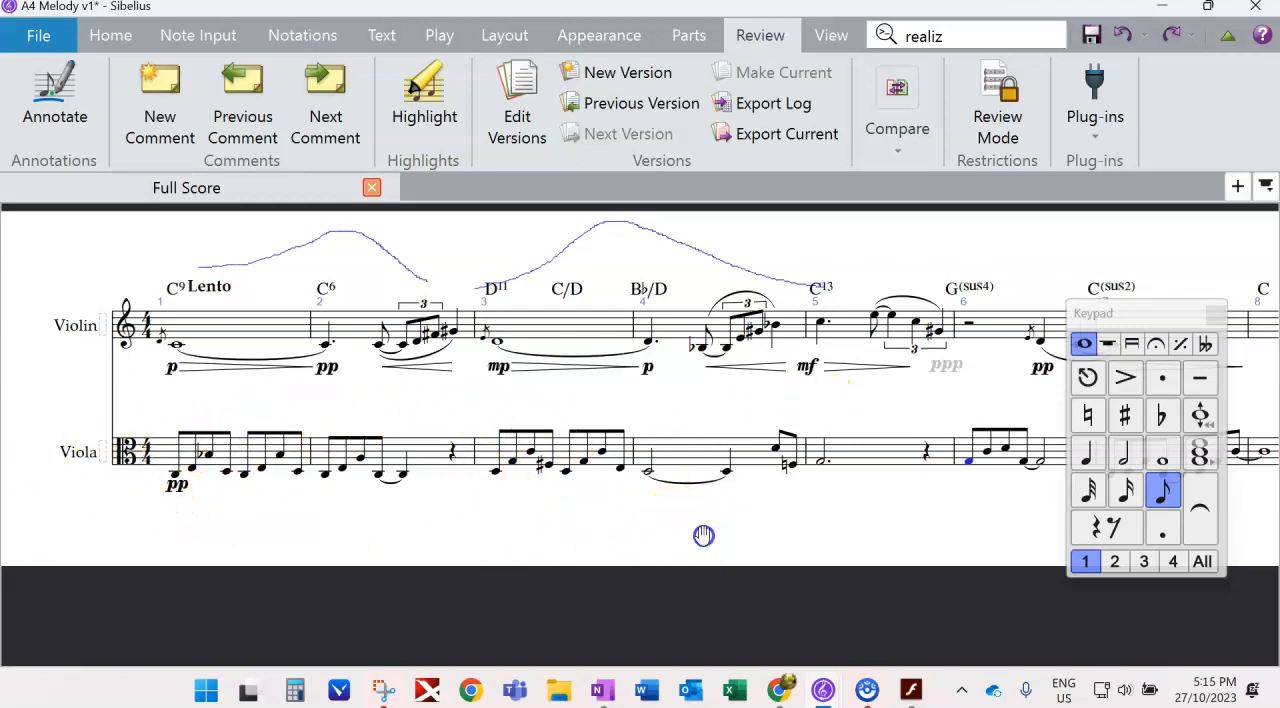
drag(692, 536, 714, 534)
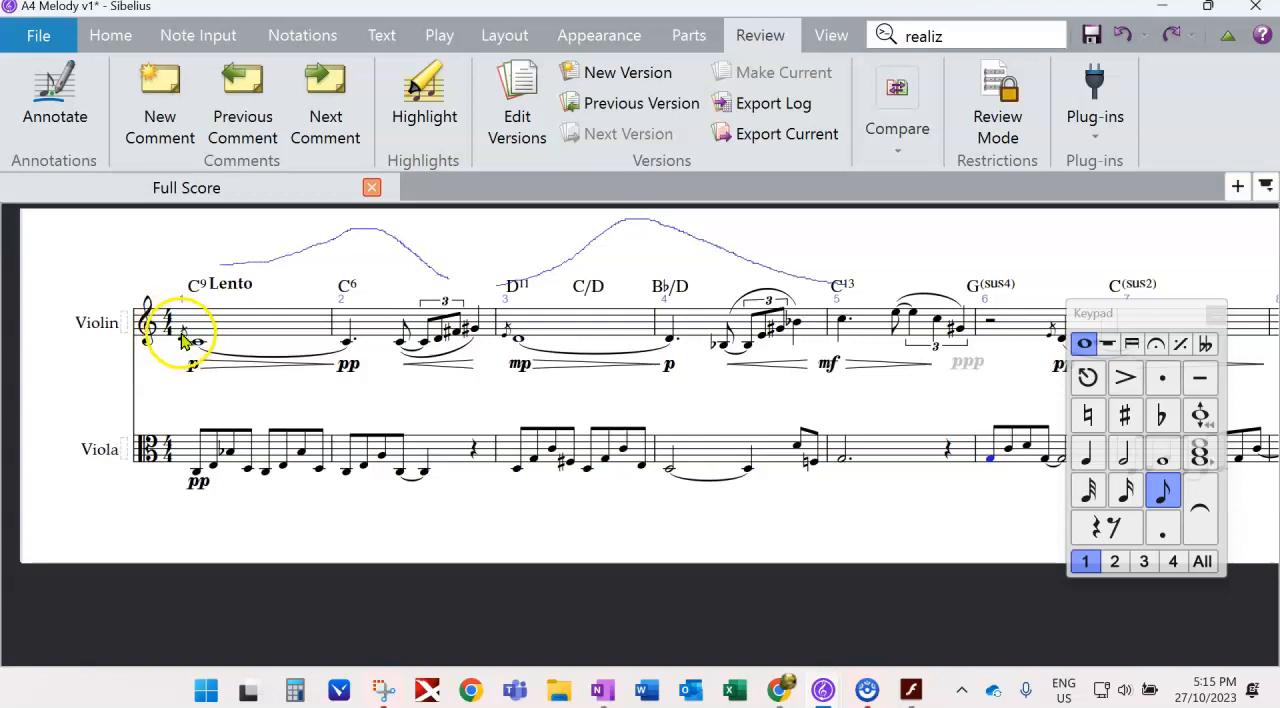
drag(614, 557, 243, 548)
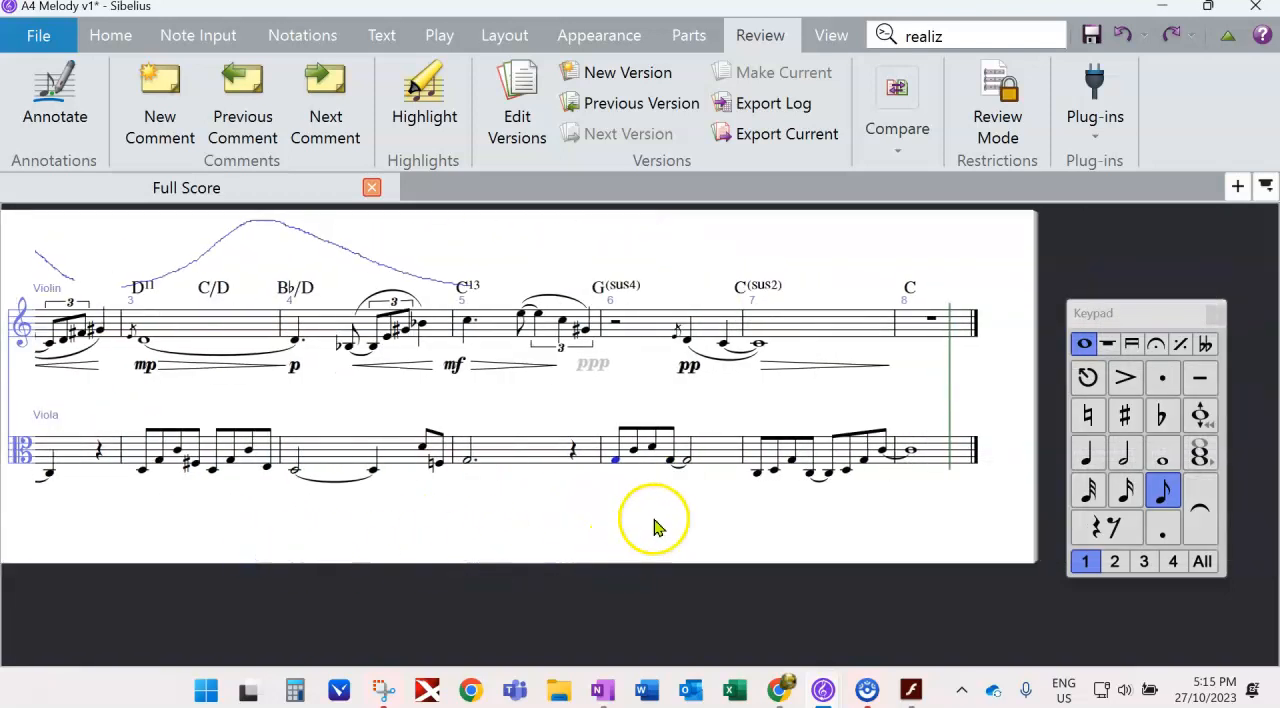
key(0)
click(760, 474)
key(0)
- Play back the score to hear the viola part with its added rests
drag(193, 543, 160, 539)
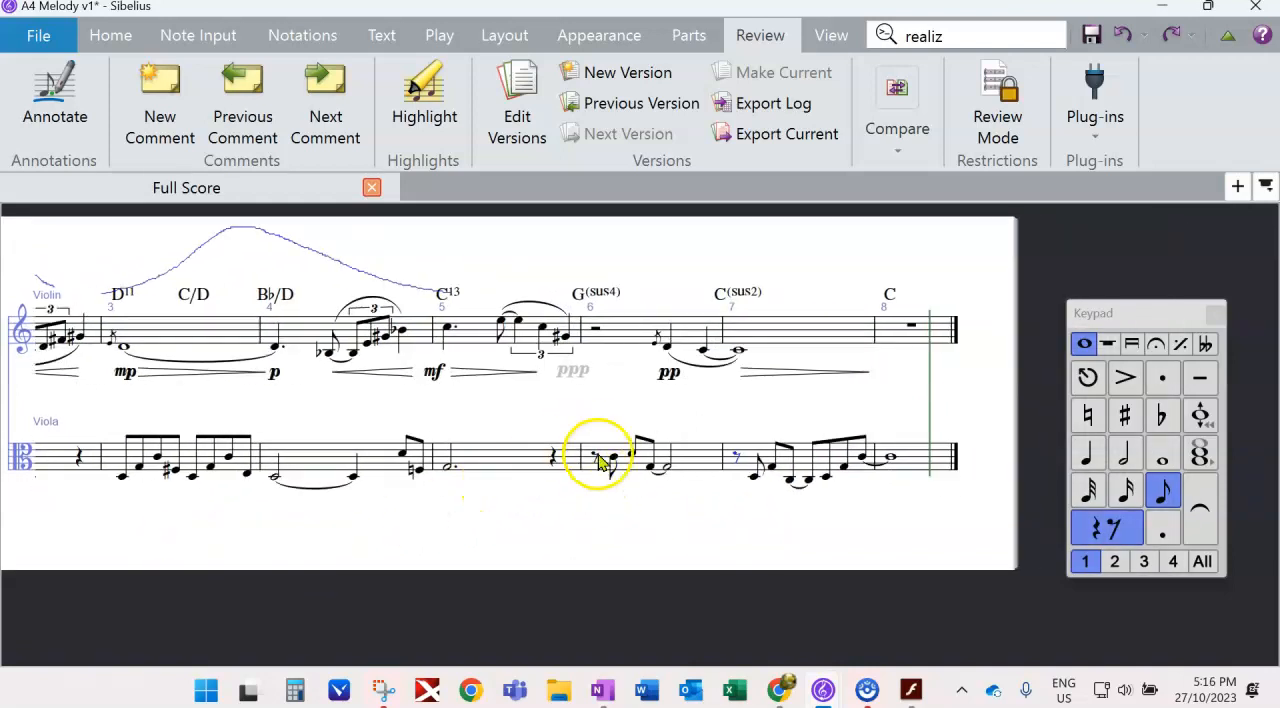
drag(125, 548, 392, 546)
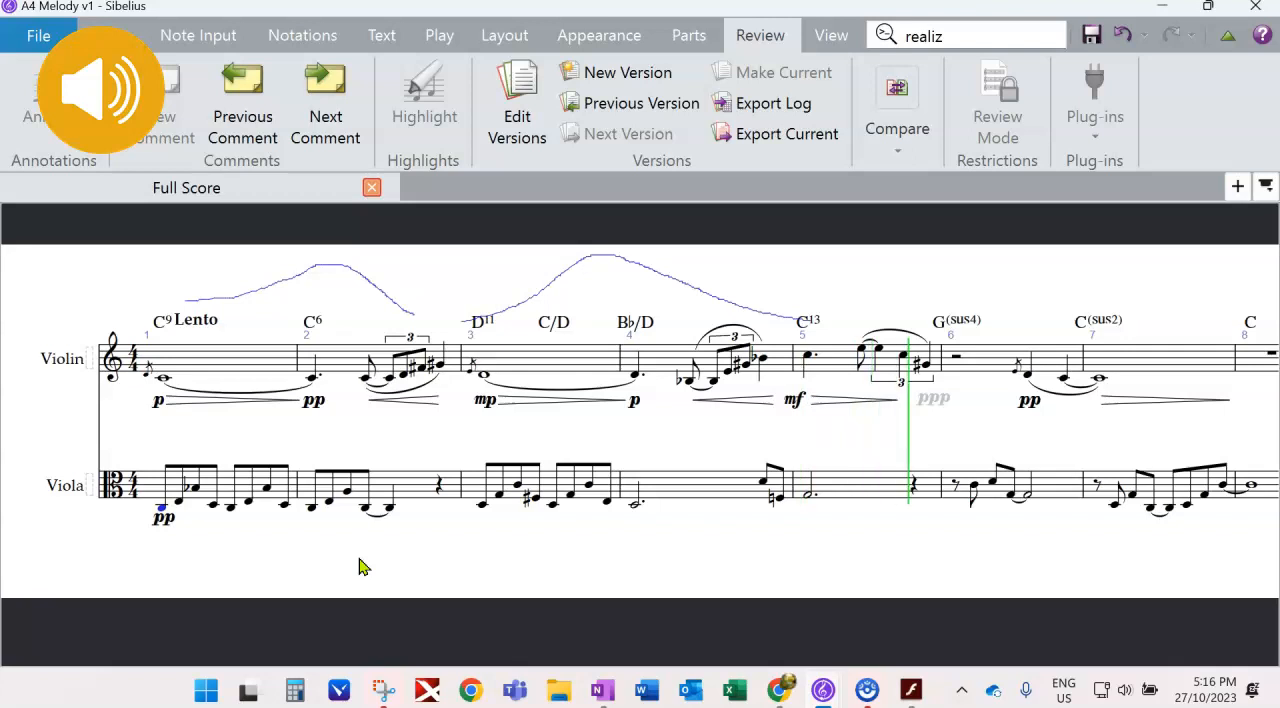
drag(707, 581, 400, 585)
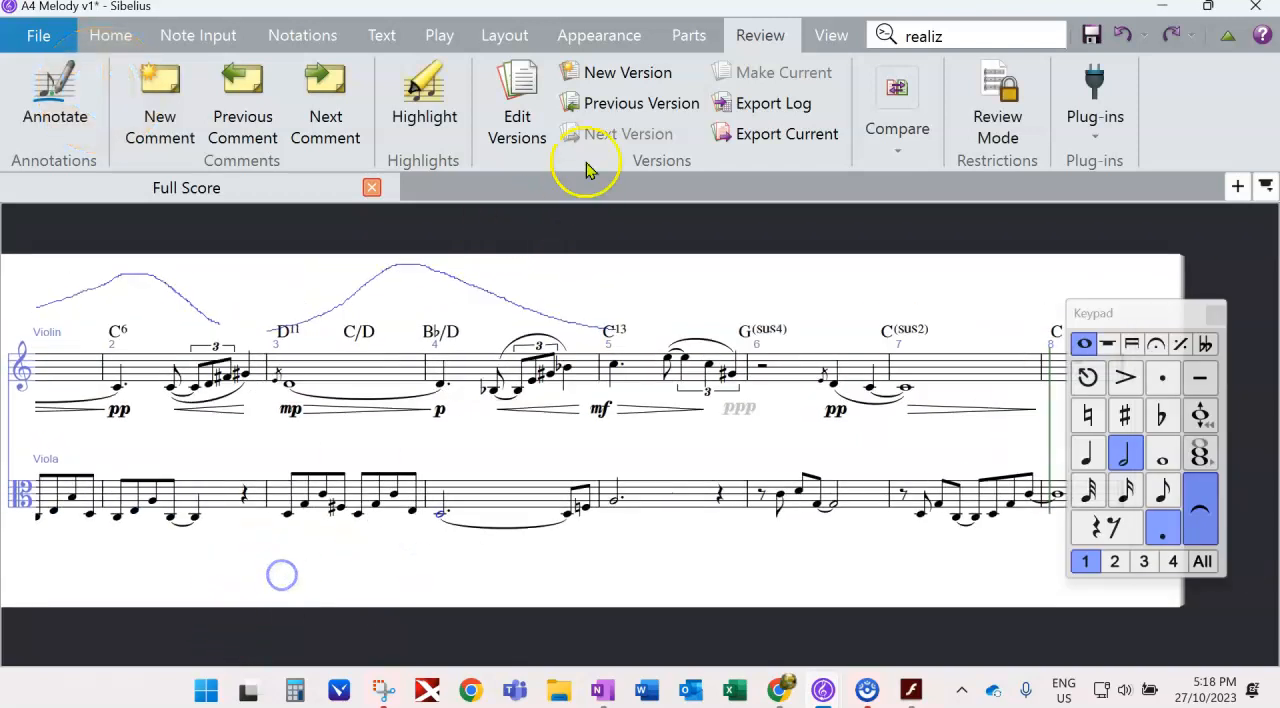
- Create a new version of the score and clear the floating Keypad away from the music
click(605, 70)
click(777, 466)
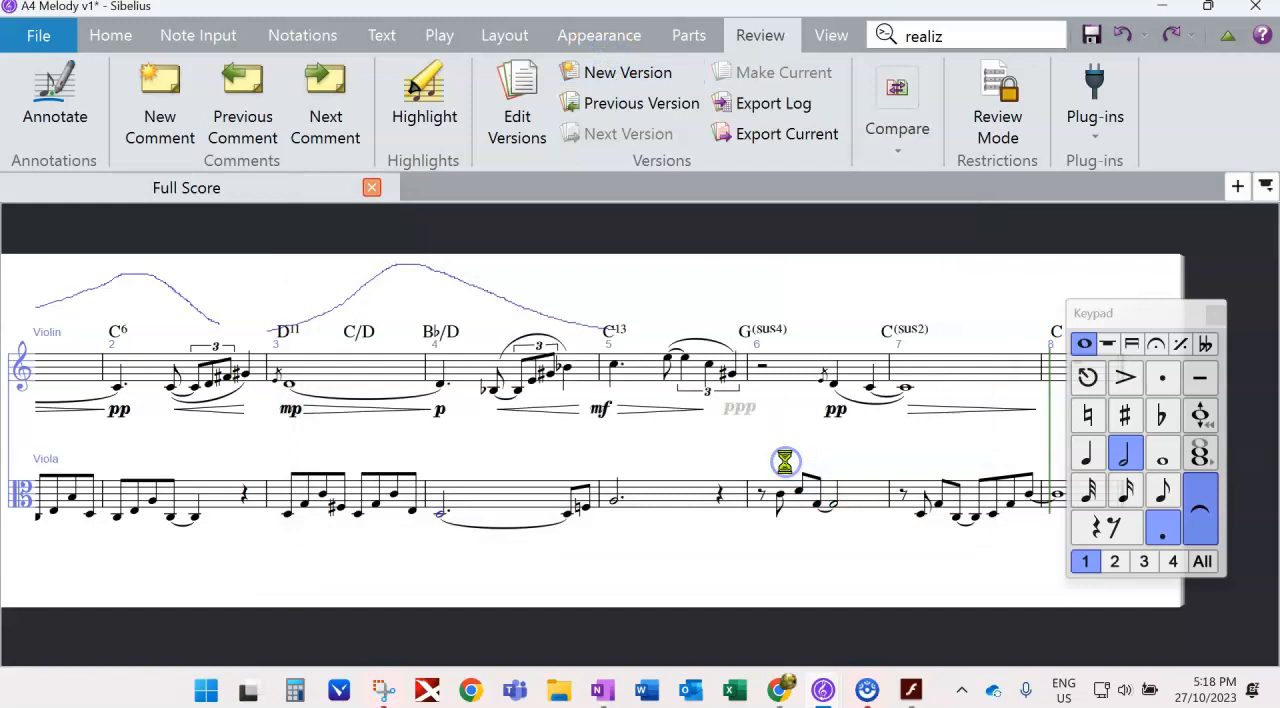
drag(1085, 325, 1148, 325)
- Transpose the whole violin melody up an octave
drag(500, 562, 705, 522)
triple_click(200, 336)
key(ctrl+Up)
- Play back the score from the violin's first whole note to hear the raised melody against the viola
click(145, 320)
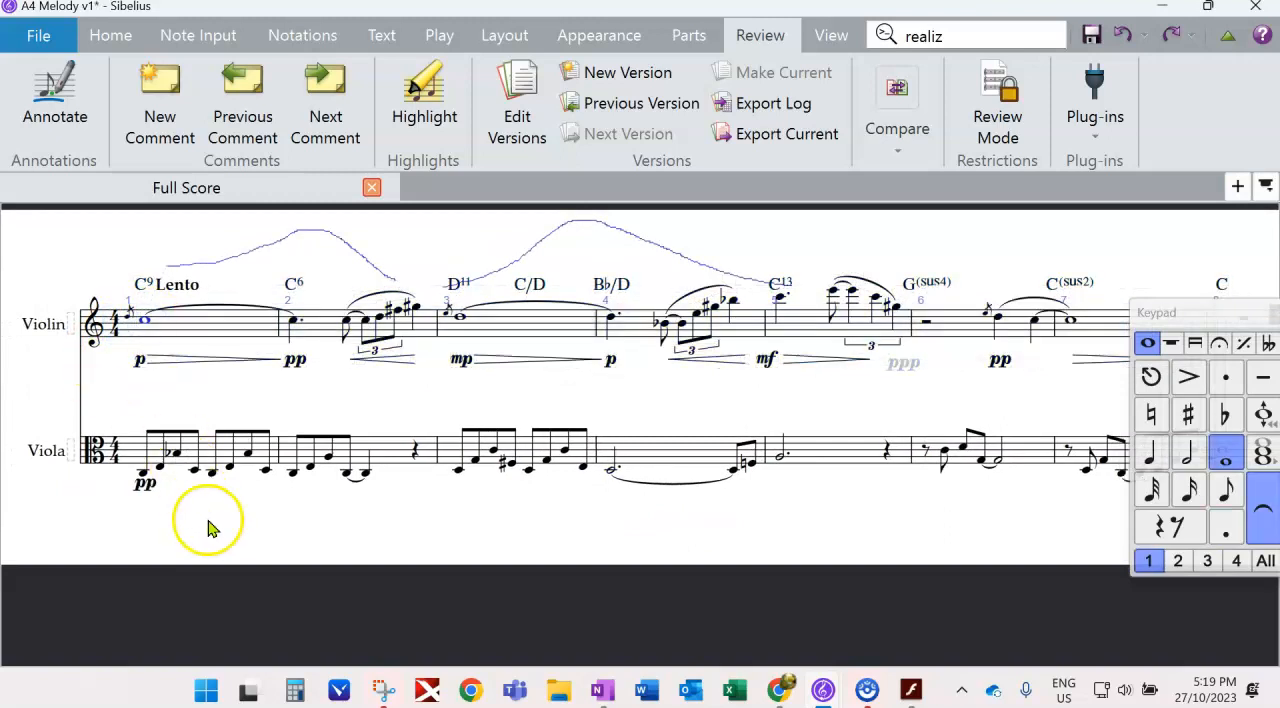
key(space)
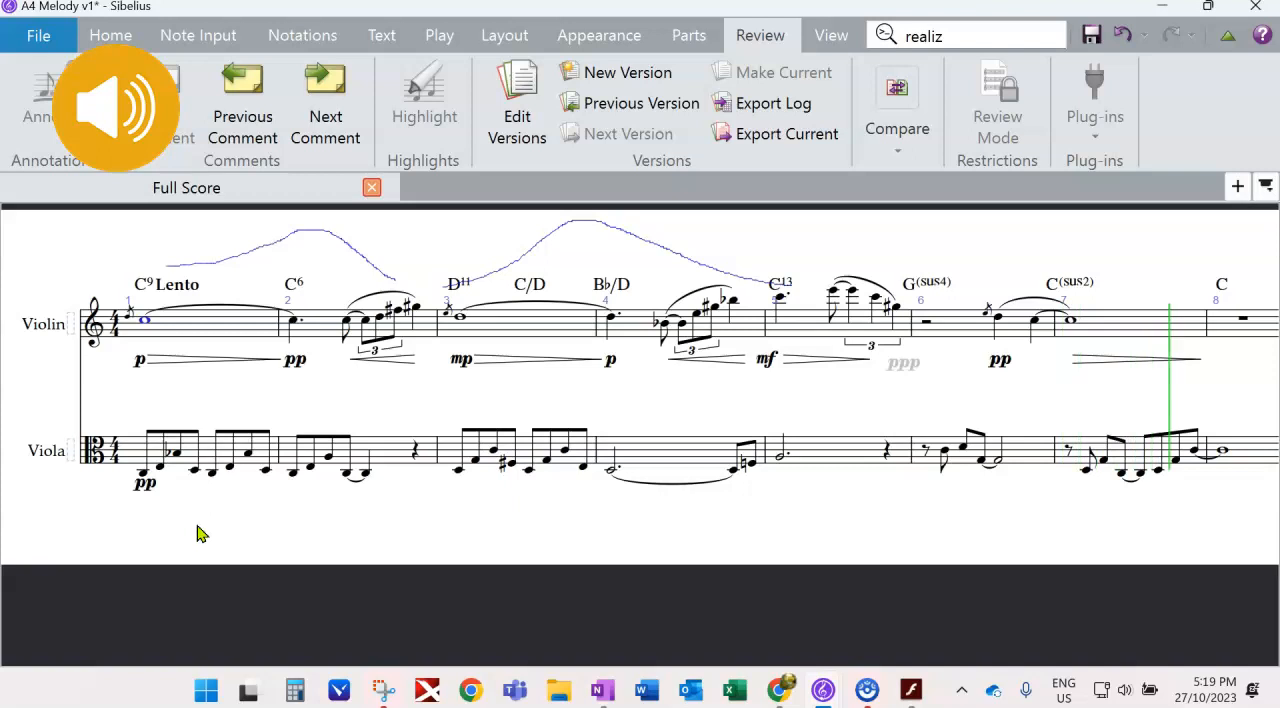
key(space)
drag(604, 529, 568, 560)
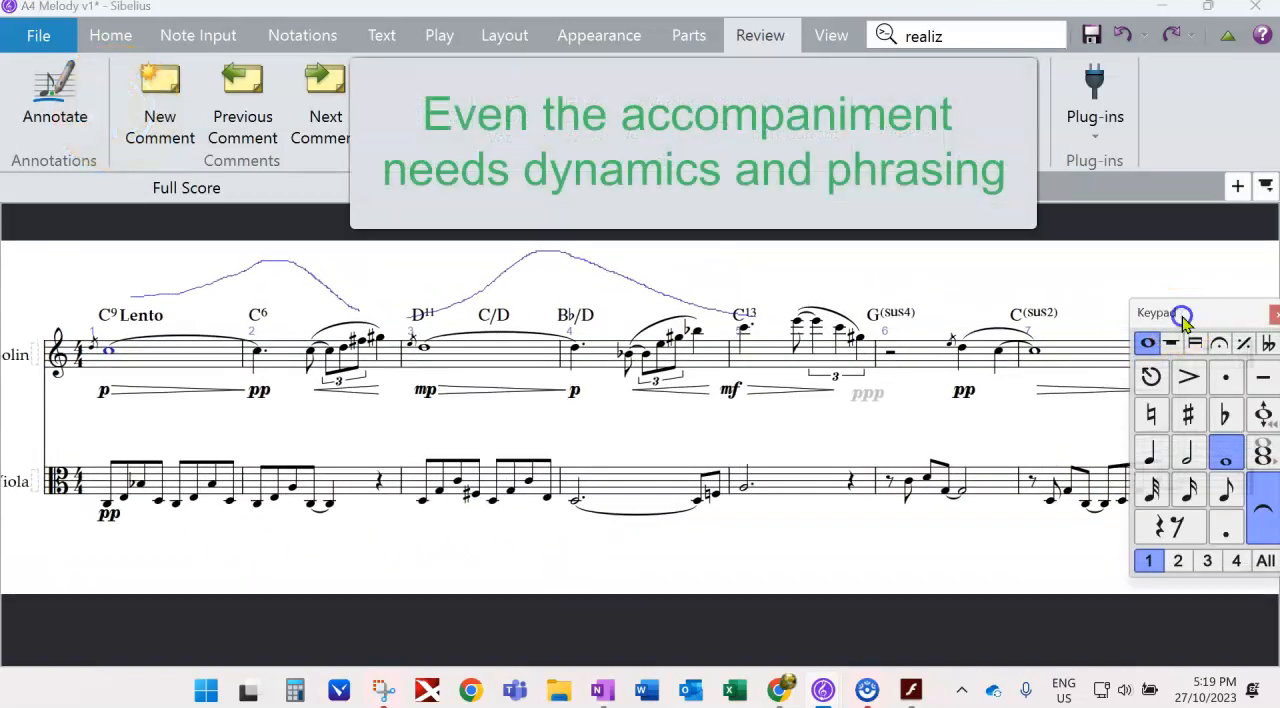
- Slur the viola's eighth notes in bar 1 in groups of three, two and three
drag(1165, 314, 1263, 291)
drag(171, 580, 229, 537)
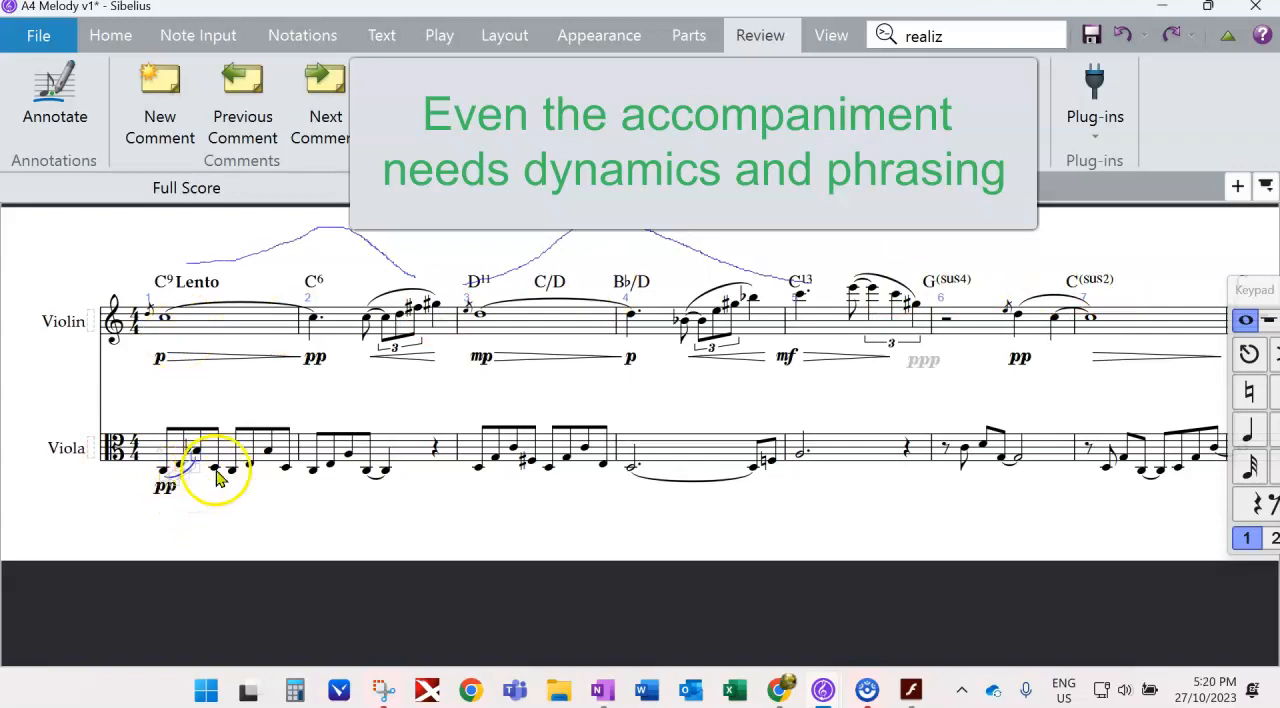
click(215, 467)
key(s)
click(250, 465)
key(s)
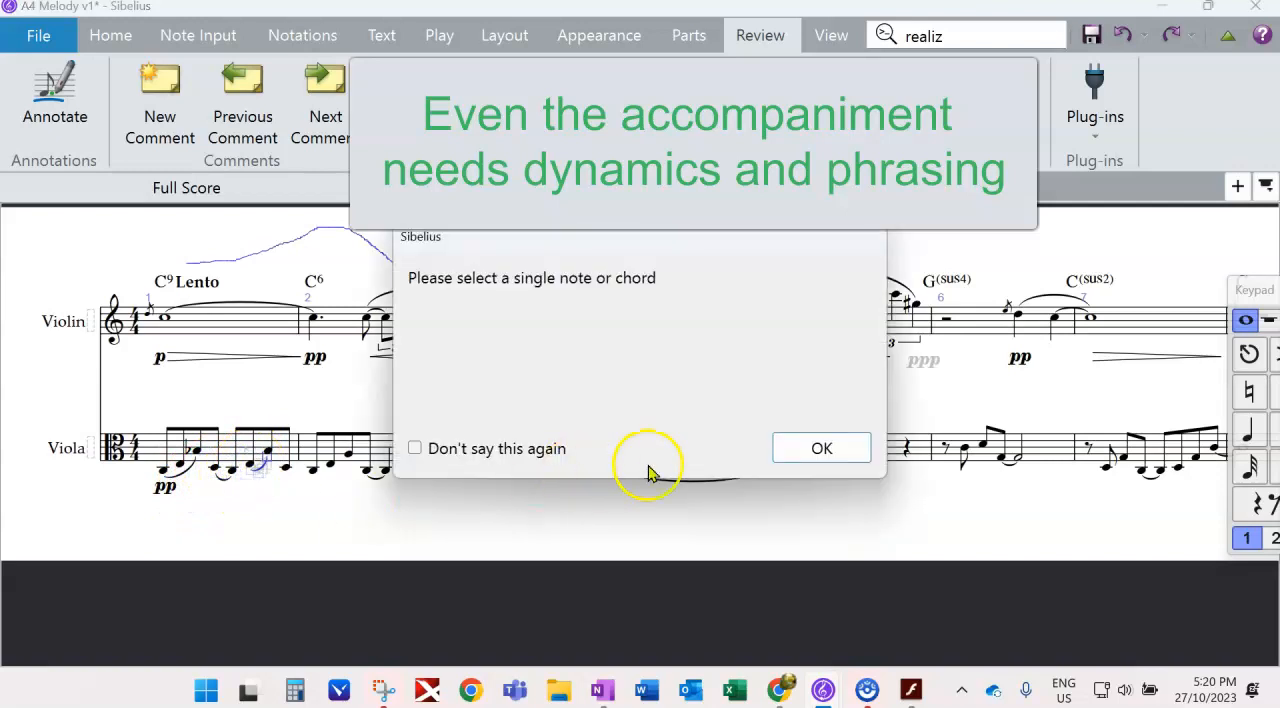
click(821, 448)
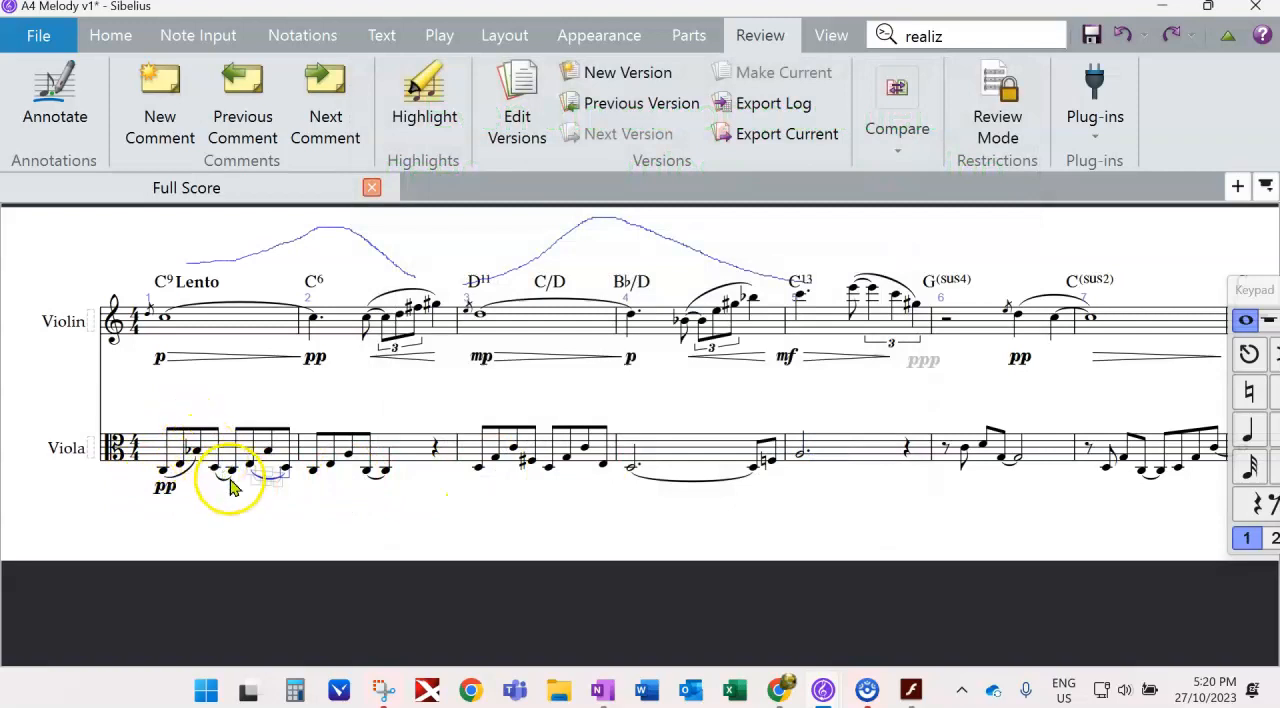
- Add phrasing slurs to the viola part from bar 2 to the start of bar 8
click(314, 476)
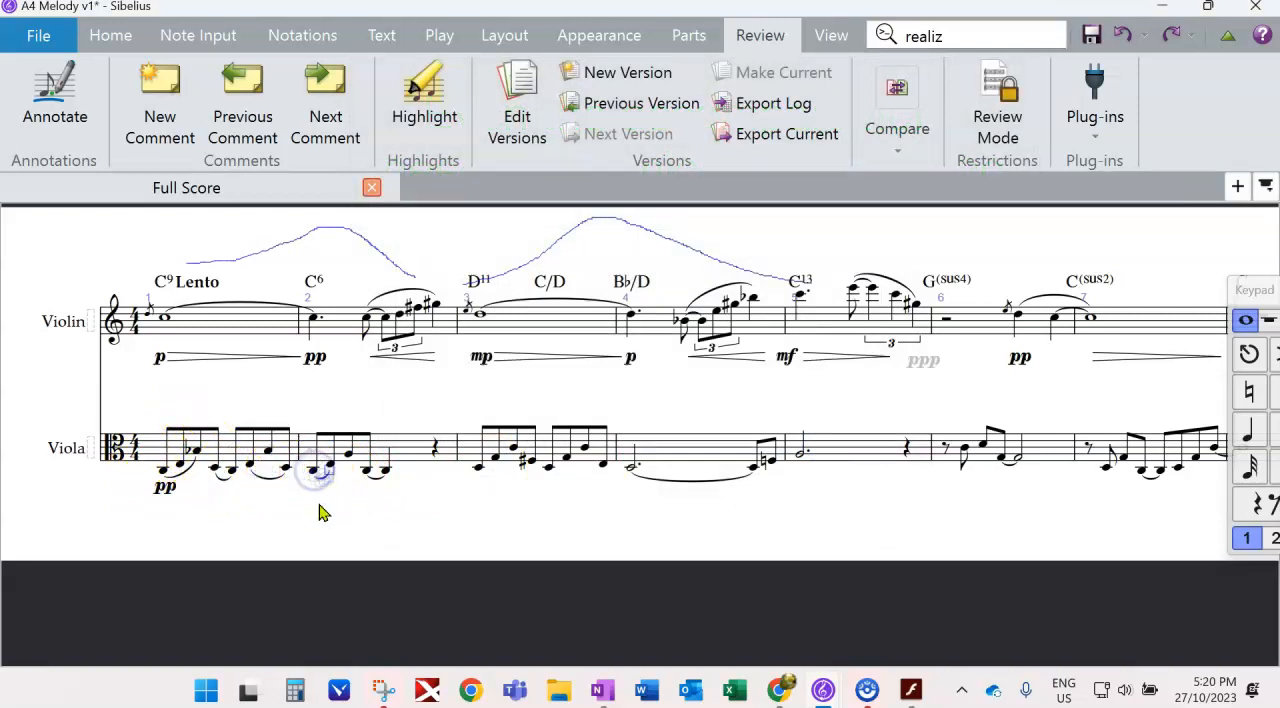
click(423, 526)
click(479, 468)
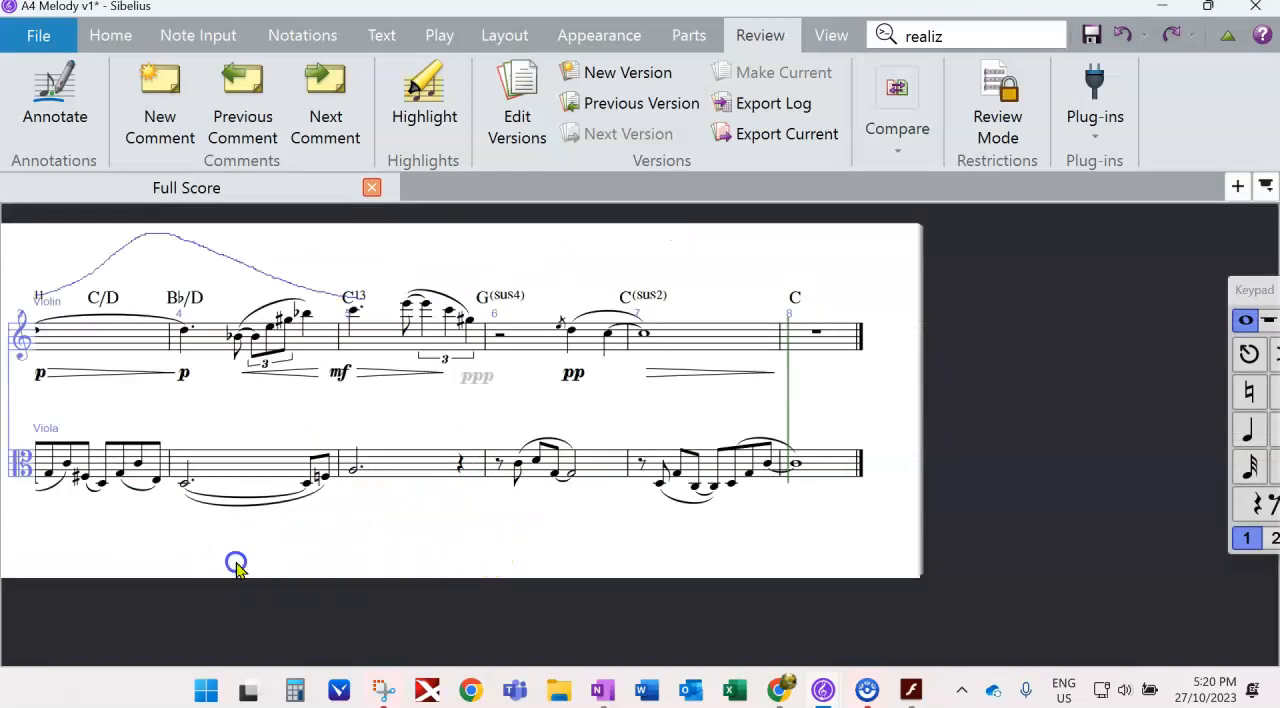
drag(237, 565, 723, 558)
drag(572, 558, 558, 551)
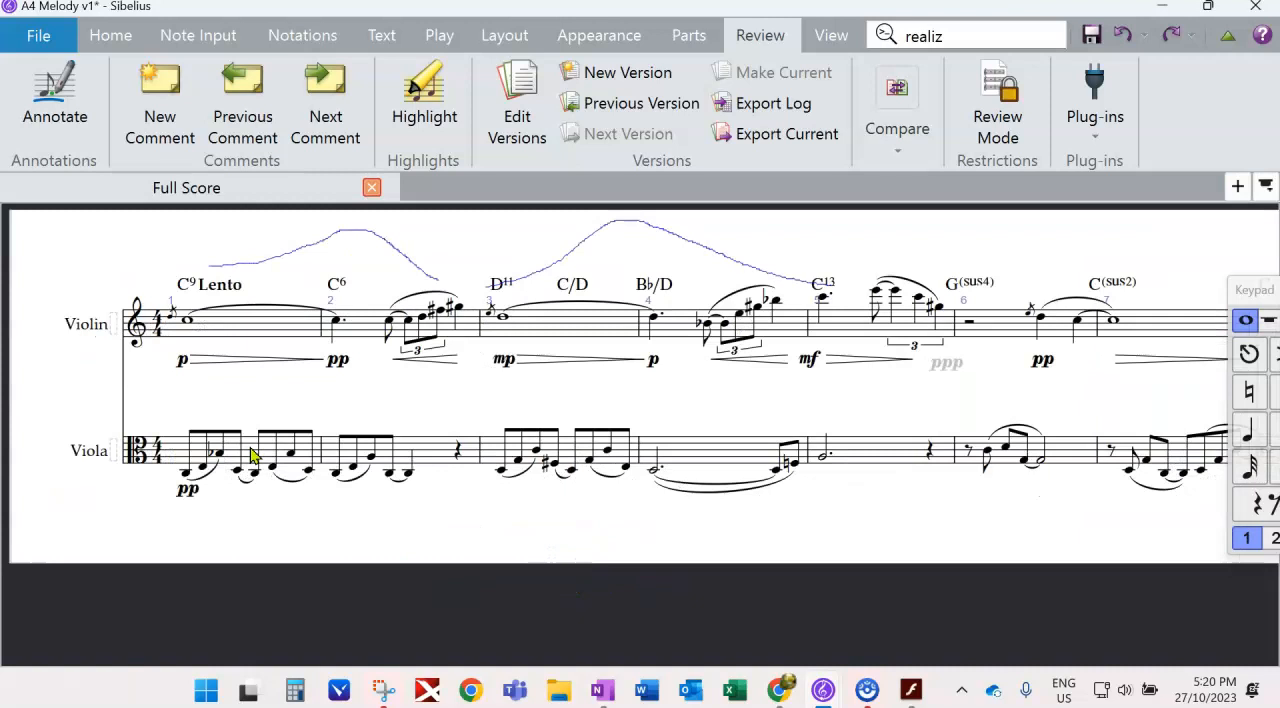
- Add a crescendo hairpin under viola bar 1 and diminuendo hairpins under bars 2 and 3
click(250, 455)
key(l)
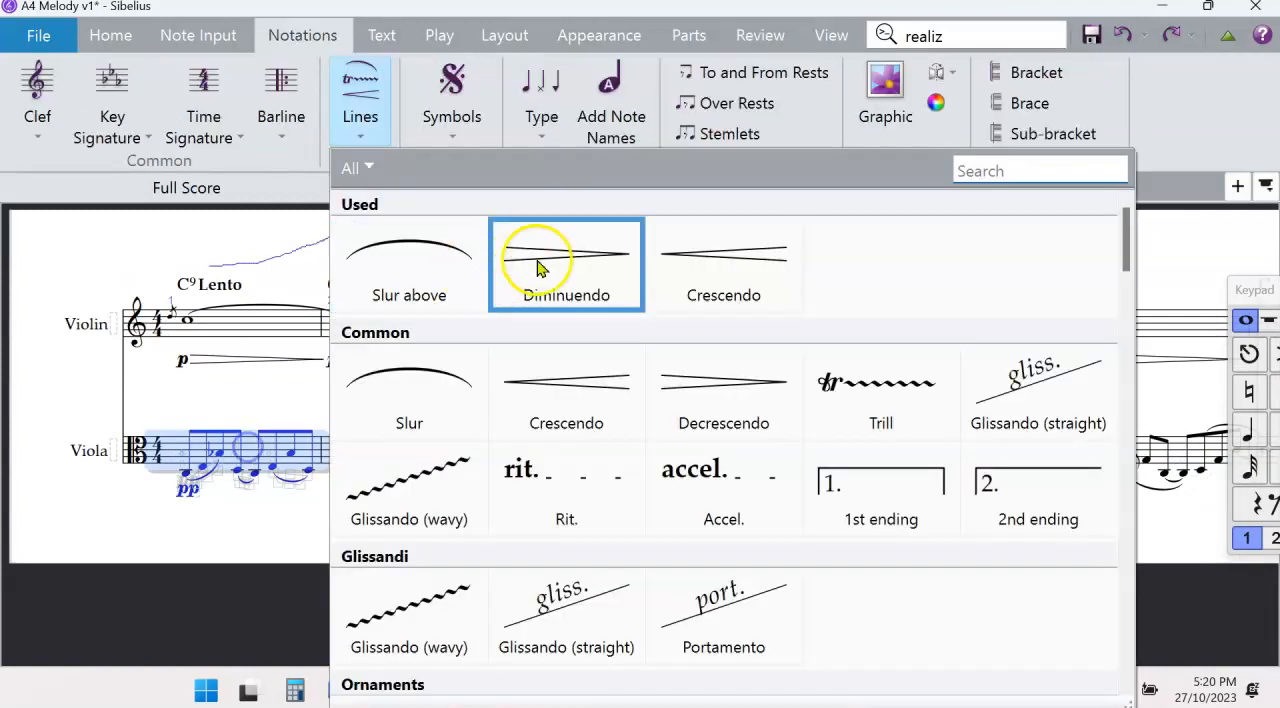
click(660, 271)
click(507, 522)
click(565, 448)
key(l)
click(571, 275)
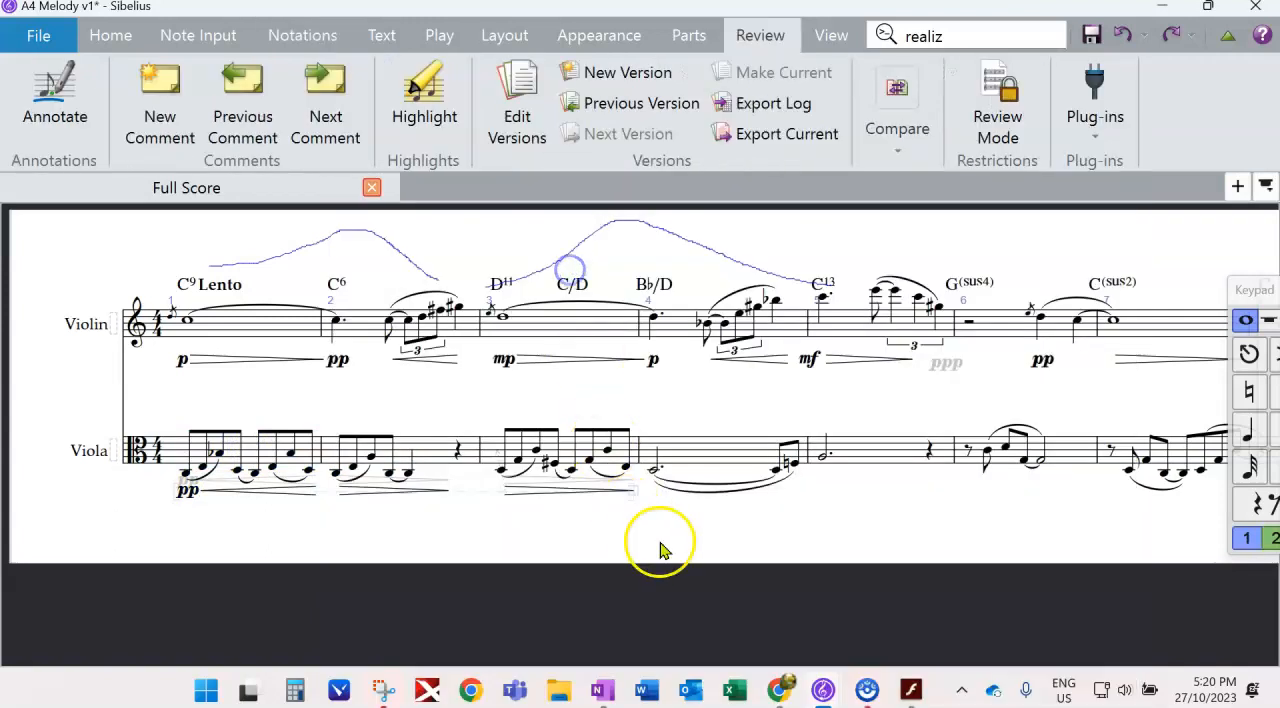
- Copy the violin's crescendo, mf and diminuendo to the viola from bar 4, and add pp in bar 6 and a diminuendo in bar 7
drag(714, 543, 571, 534)
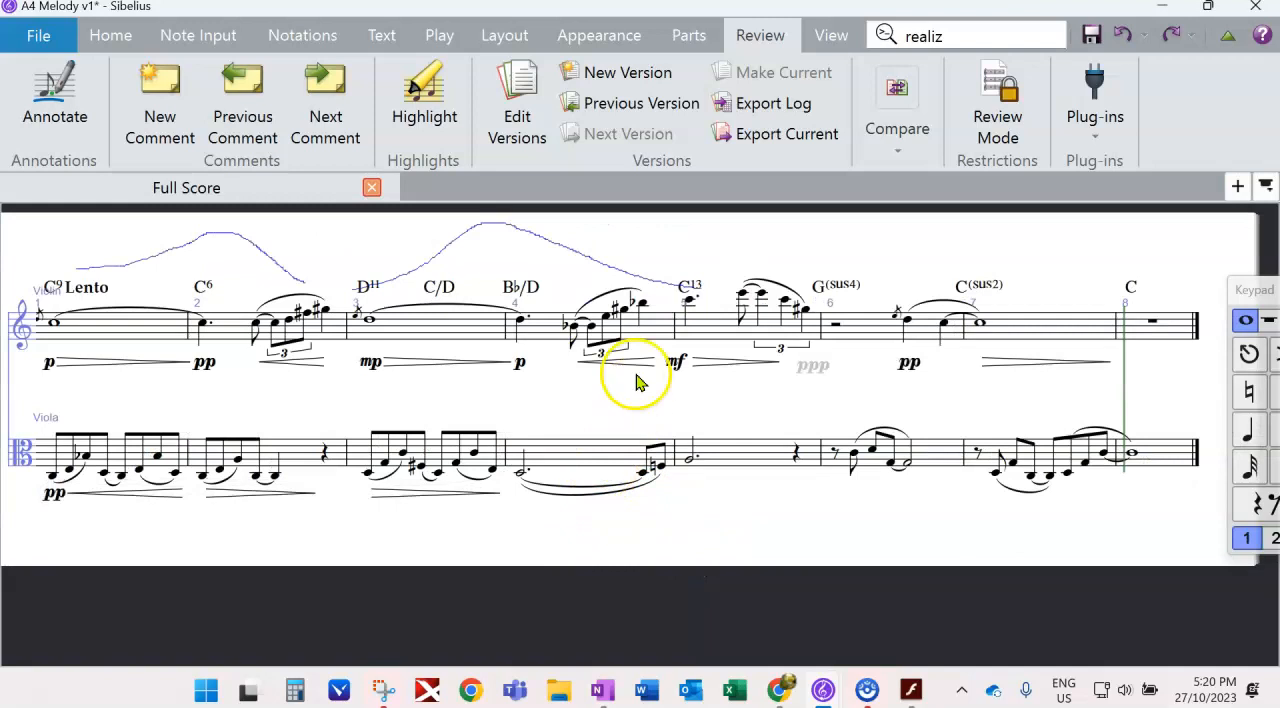
click(676, 364)
click(706, 362)
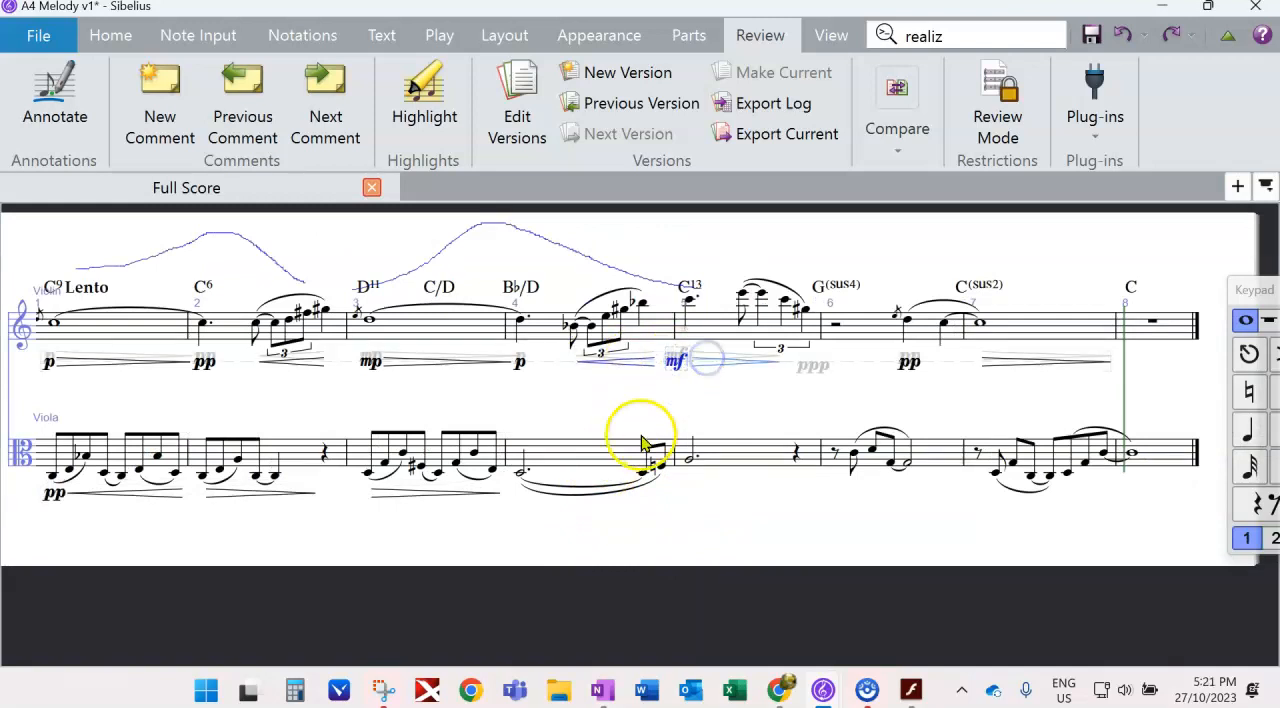
drag(643, 443, 559, 485)
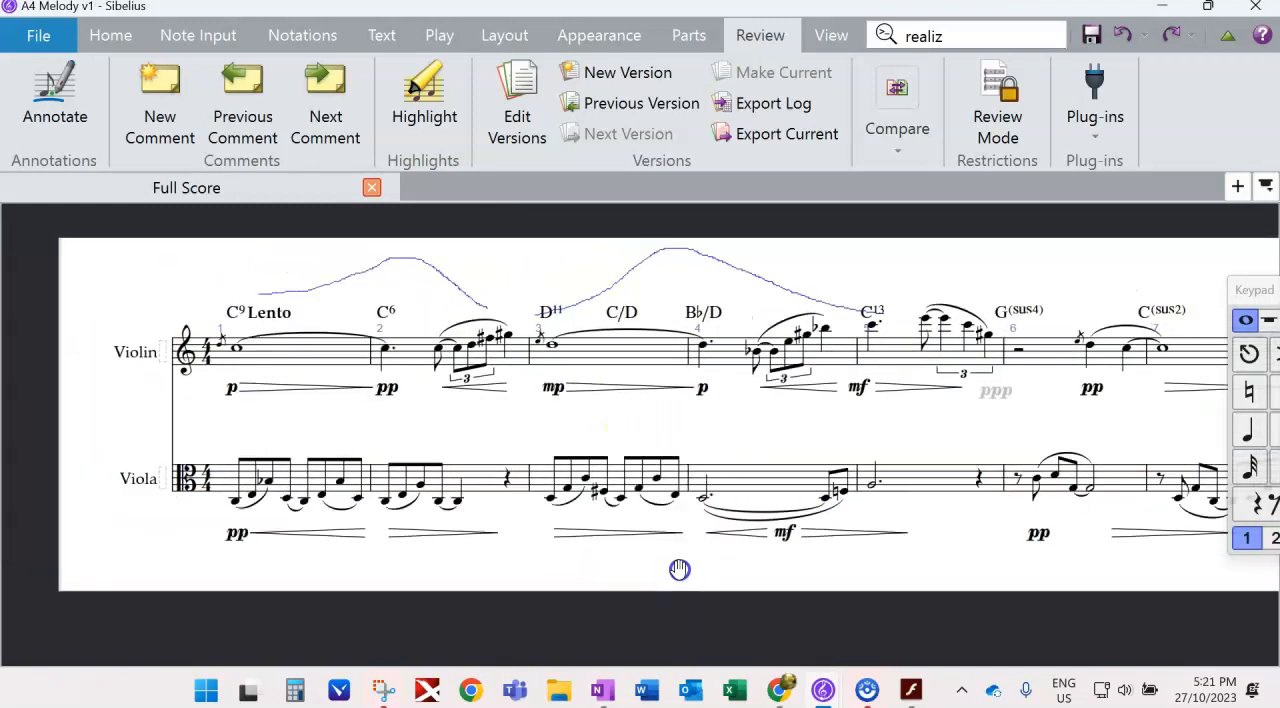
drag(677, 651, 587, 570)
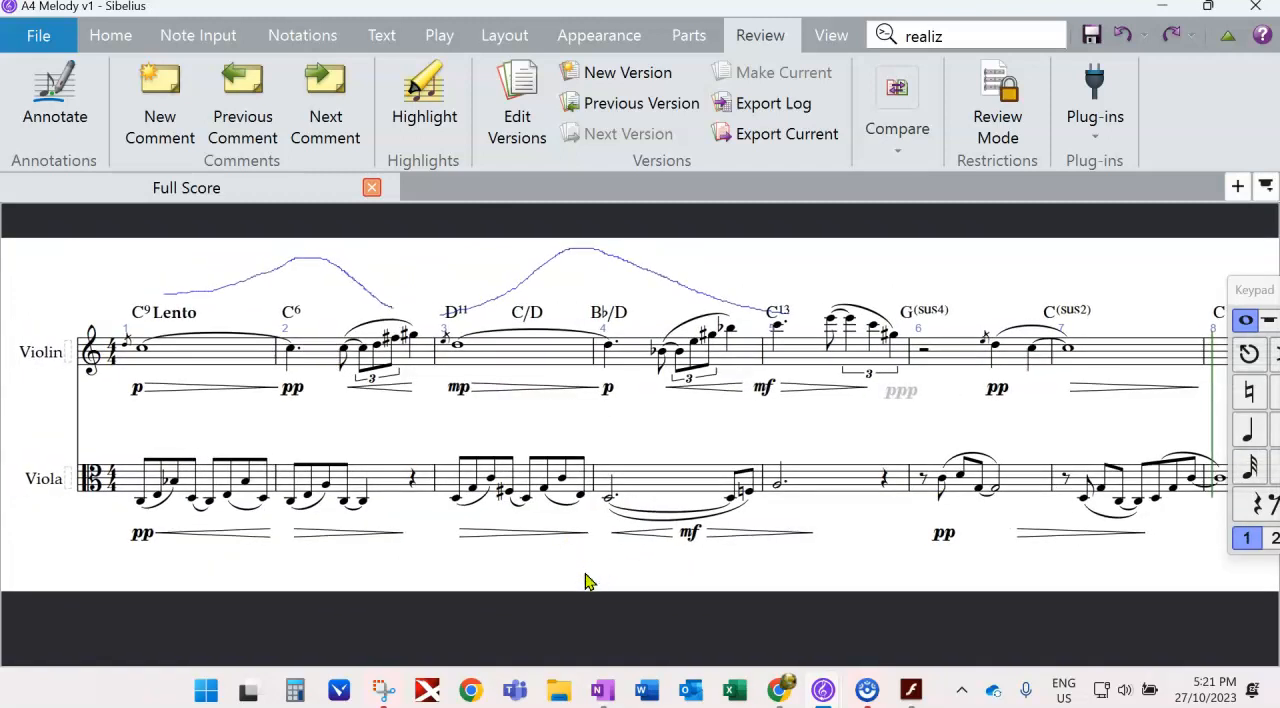
- Zoom the panorama view out to show all eight bars of both parts
click(193, 357)
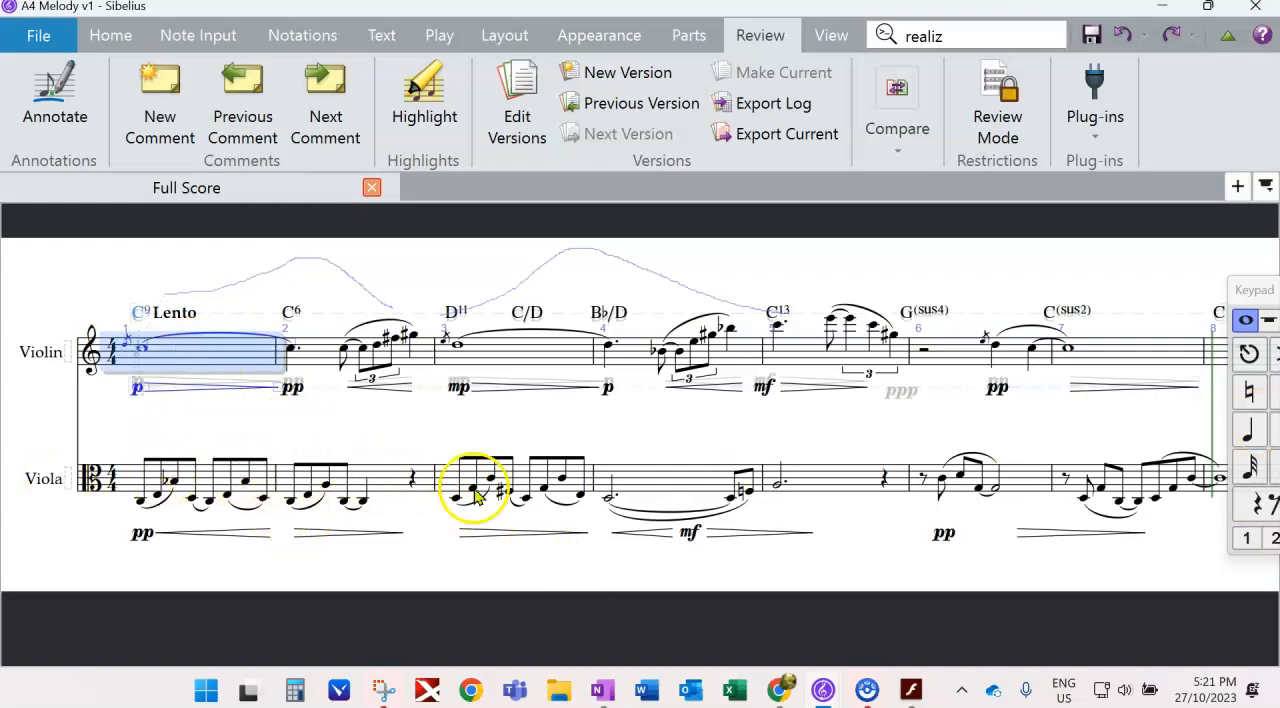
drag(791, 586, 704, 600)
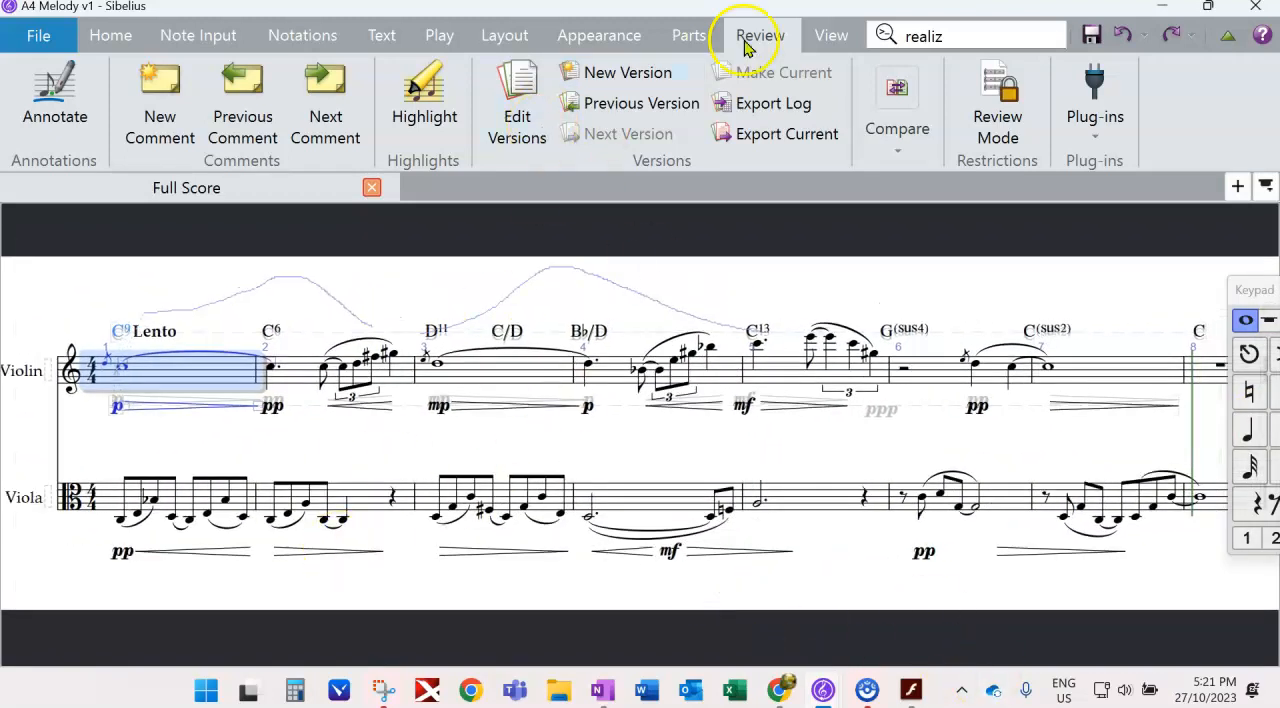
click(809, 34)
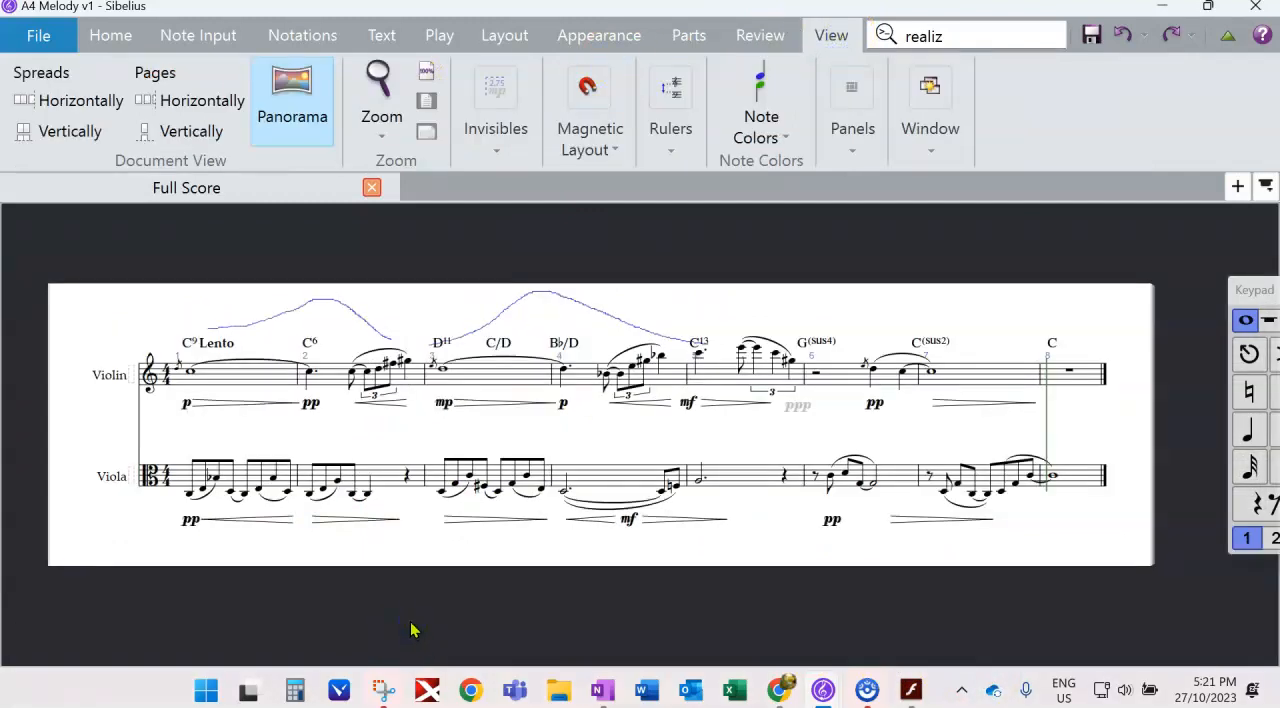